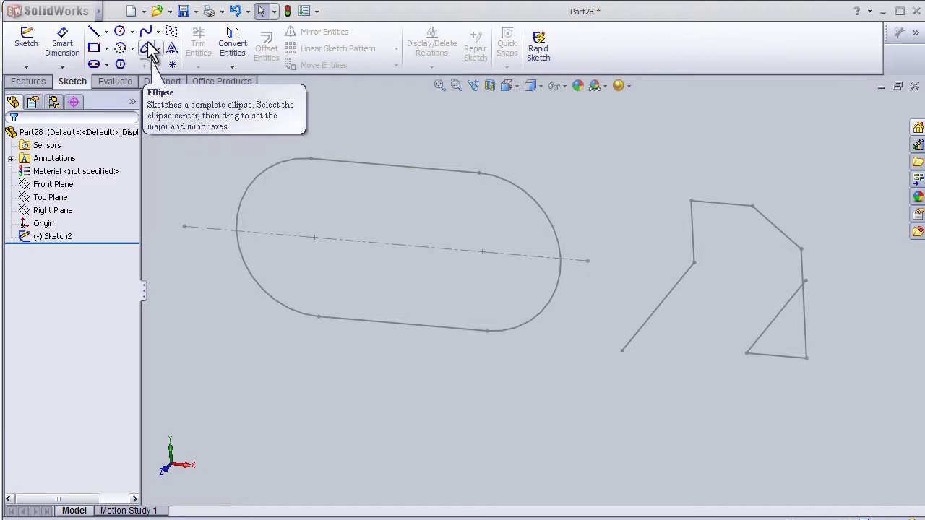
{"action": "left_click", "coordinate": [95, 49]}
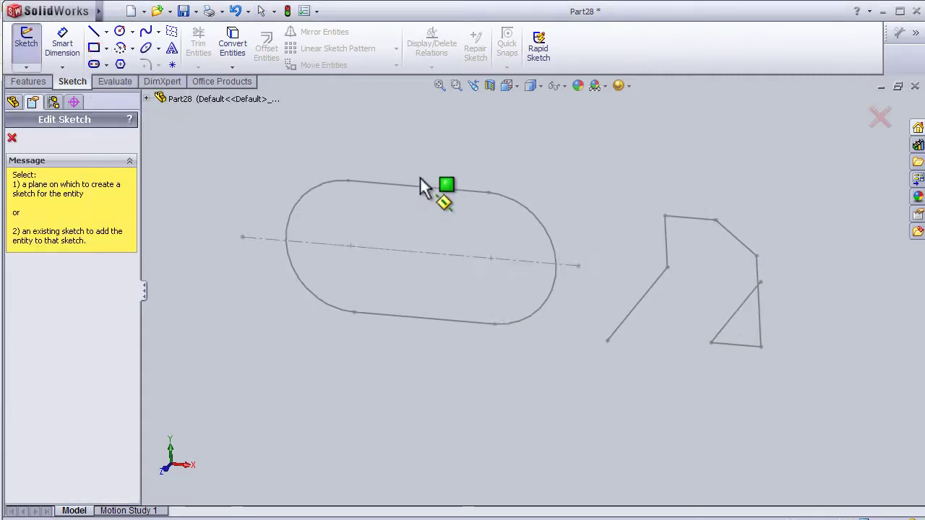
{"action": "scroll", "coordinate": [420, 176], "scroll_direction": "up", "scroll_amount": 2}
{"action": "left_click", "coordinate": [13, 138]}
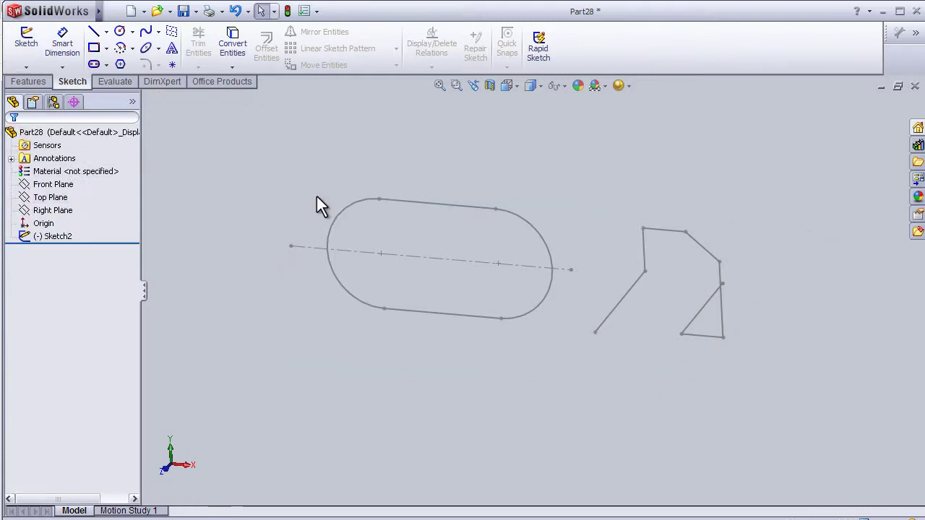
Start a new sketch on the Top Plane and orient the view to Top.
{"action": "mouse_move", "coordinate": [409, 206]}
{"action": "middle_mouse_down"}
{"action": "mouse_move", "coordinate": [407, 155]}
{"action": "mouse_move", "coordinate": [416, 228]}
{"action": "middle_mouse_up"}
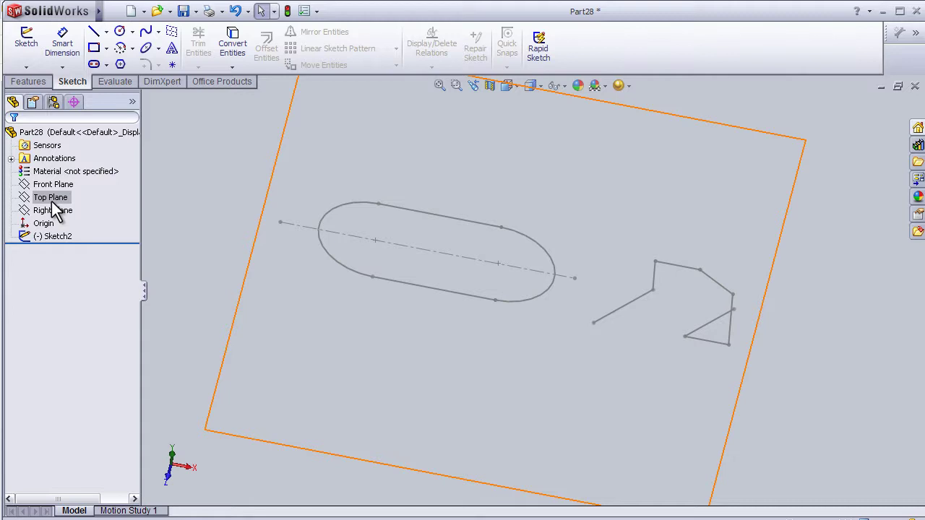
{"action": "left_click", "coordinate": [54, 200]}
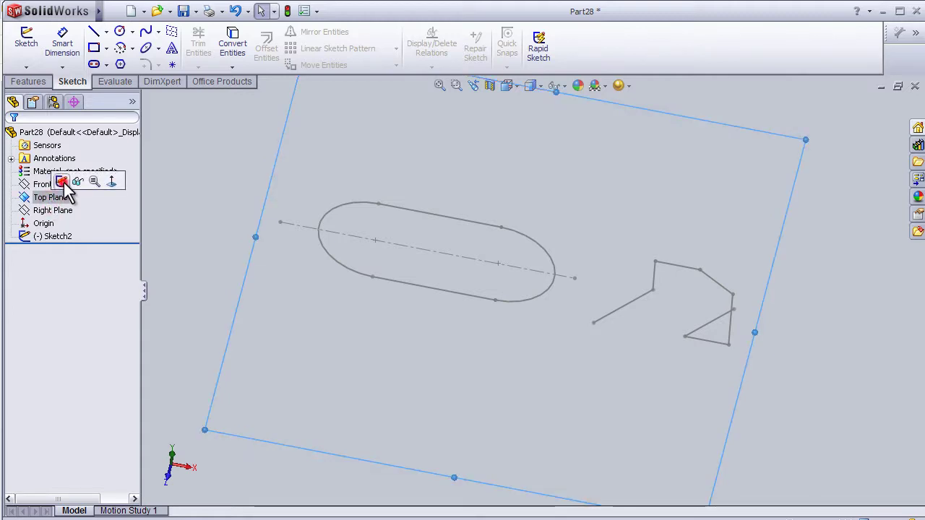
{"action": "left_click", "coordinate": [63, 182]}
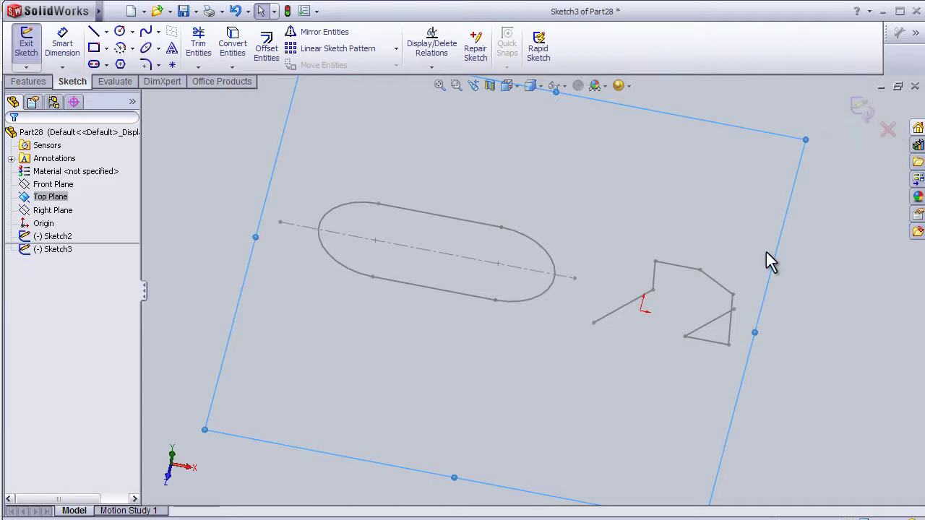
{"action": "key", "text": "space"}
{"action": "left_click", "coordinate": [671, 394]}
{"action": "scroll", "coordinate": [472, 310], "scroll_direction": "down", "scroll_amount": 3}
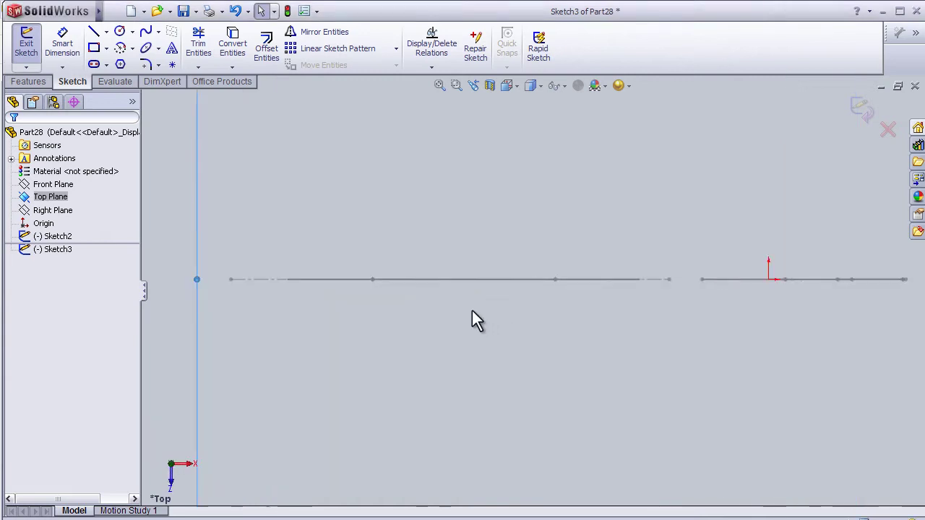
Sketch a corner rectangle across the edge-on slot of the existing sketch, then leave the rectangle tool.
{"action": "left_click", "coordinate": [94, 49]}
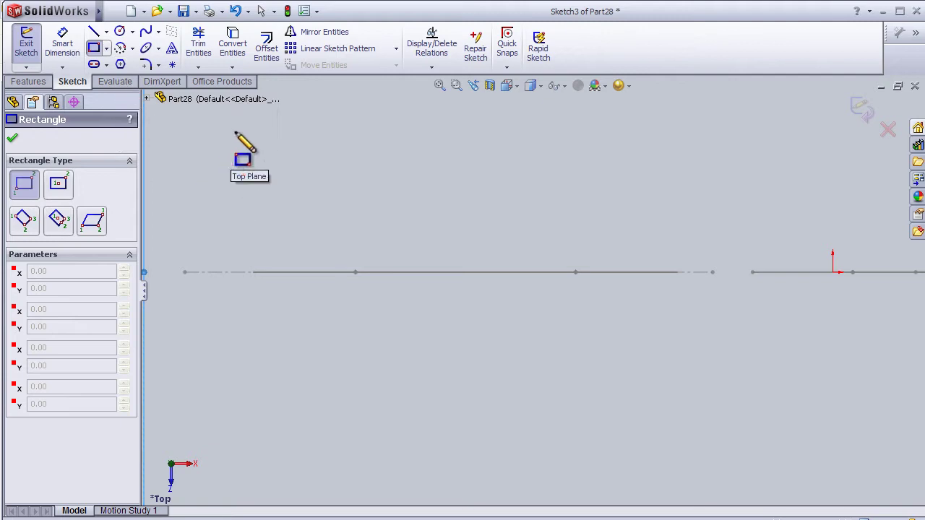
{"action": "mouse_move", "coordinate": [238, 131]}
{"action": "left_mouse_down"}
{"action": "mouse_move", "coordinate": [265, 174]}
{"action": "mouse_move", "coordinate": [308, 194]}
{"action": "mouse_move", "coordinate": [411, 229]}
{"action": "mouse_move", "coordinate": [520, 237]}
{"action": "mouse_move", "coordinate": [668, 367]}
{"action": "mouse_move", "coordinate": [701, 383]}
{"action": "mouse_move", "coordinate": [723, 447]}
{"action": "left_mouse_up"}
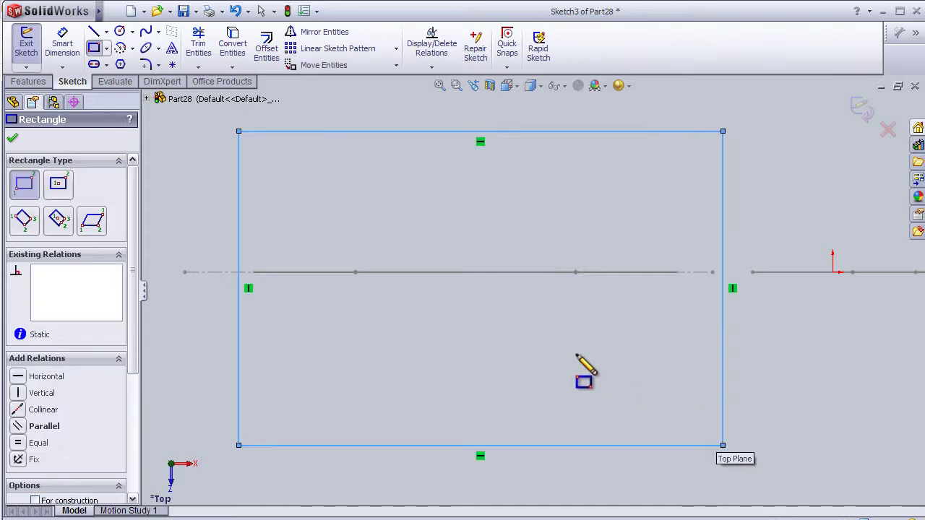
{"action": "key", "text": "f"}
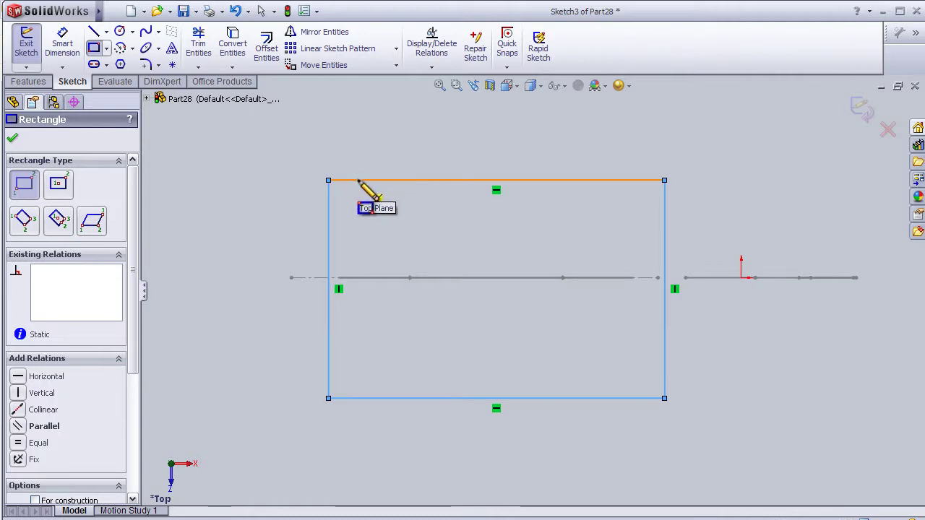
{"action": "key", "text": "z"}
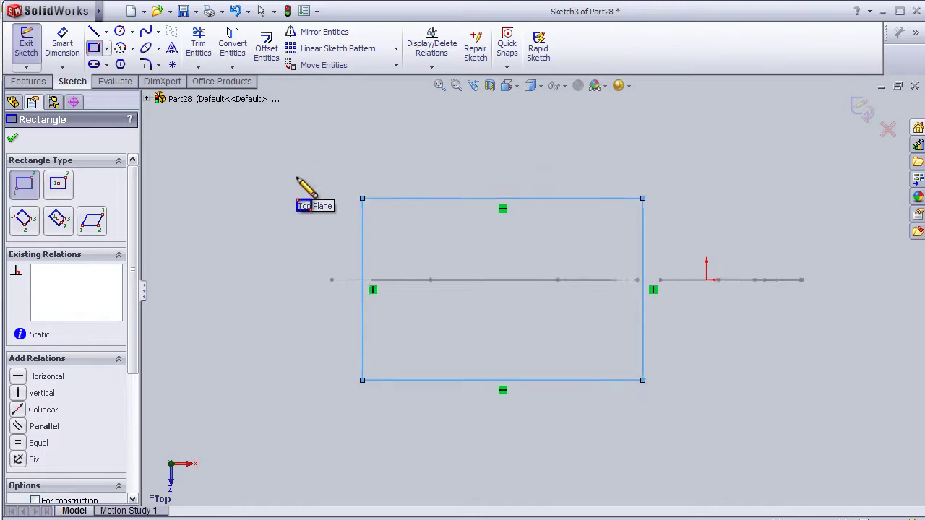
{"action": "key", "text": "z"}
{"action": "scroll", "coordinate": [496, 312], "scroll_direction": "down", "scroll_amount": 1}
{"action": "scroll", "coordinate": [496, 313], "scroll_direction": "down", "scroll_amount": 1}
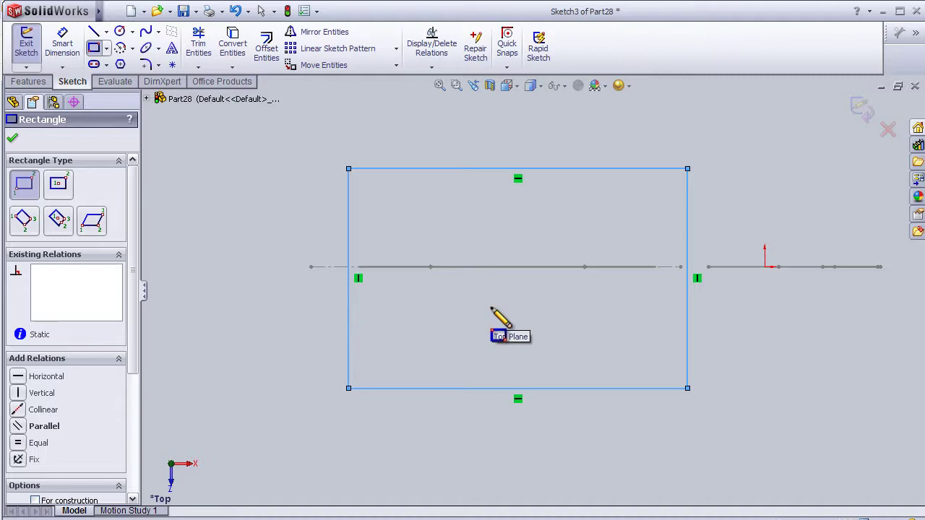
{"action": "key", "text": "Escape"}
{"action": "key", "text": "z"}
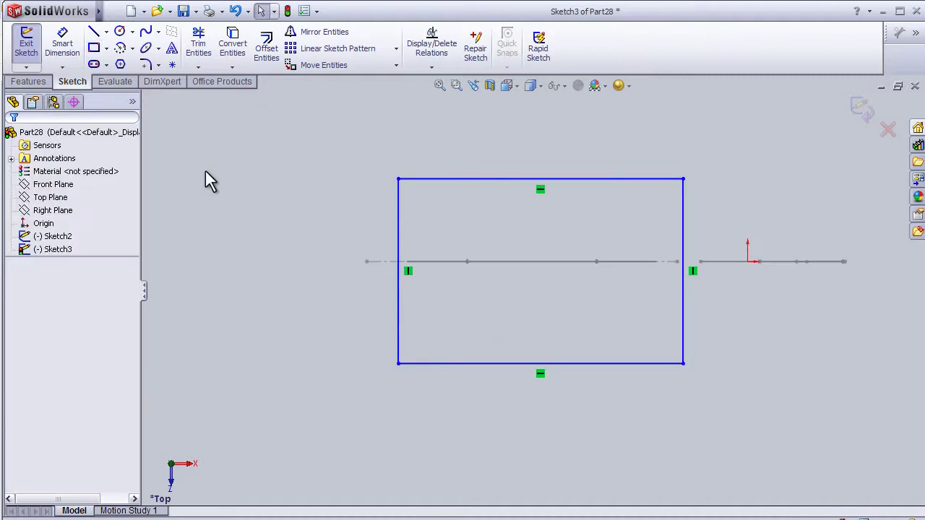
Sketch a center rectangle in the empty area below and to the left of the corner rectangle.
{"action": "left_click", "coordinate": [107, 48]}
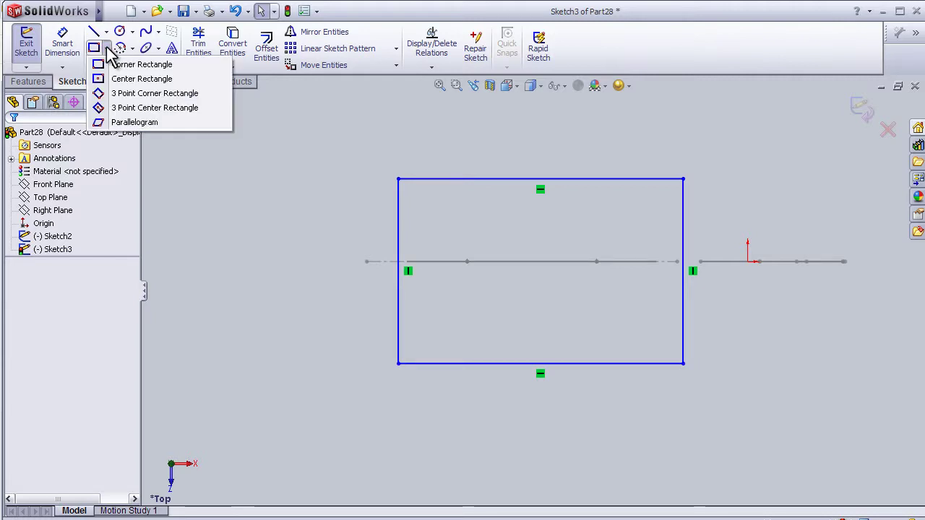
{"action": "left_click", "coordinate": [98, 50]}
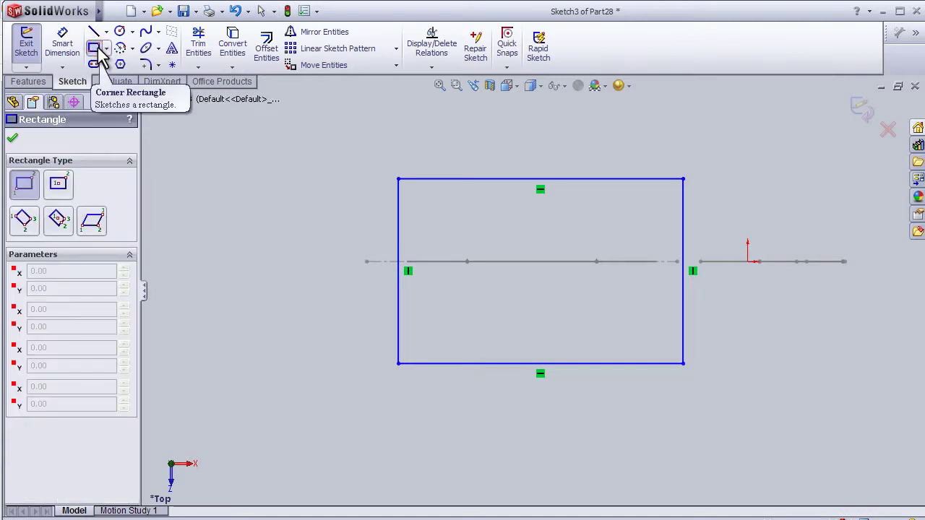
{"action": "left_click", "coordinate": [59, 185]}
{"action": "scroll", "coordinate": [249, 303], "scroll_direction": "up", "scroll_amount": 2}
{"action": "left_click", "coordinate": [239, 341]}
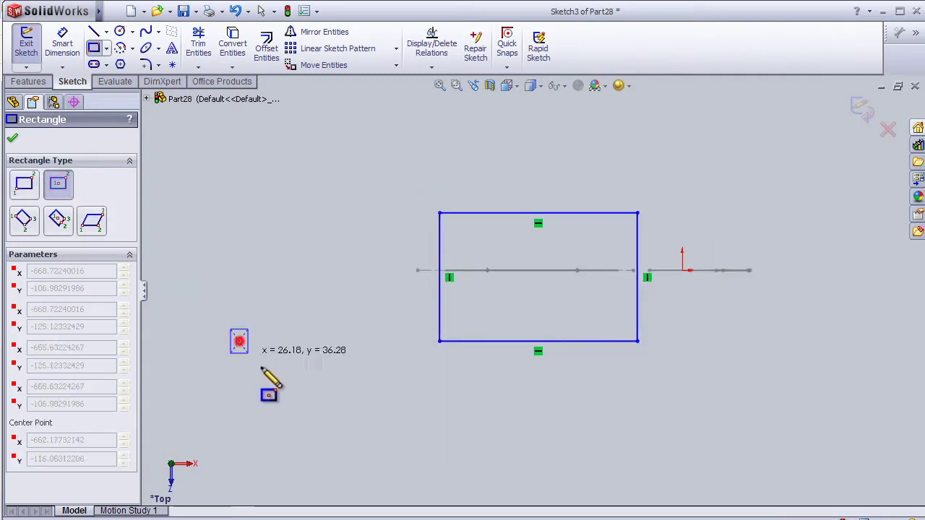
{"action": "left_click", "coordinate": [323, 396]}
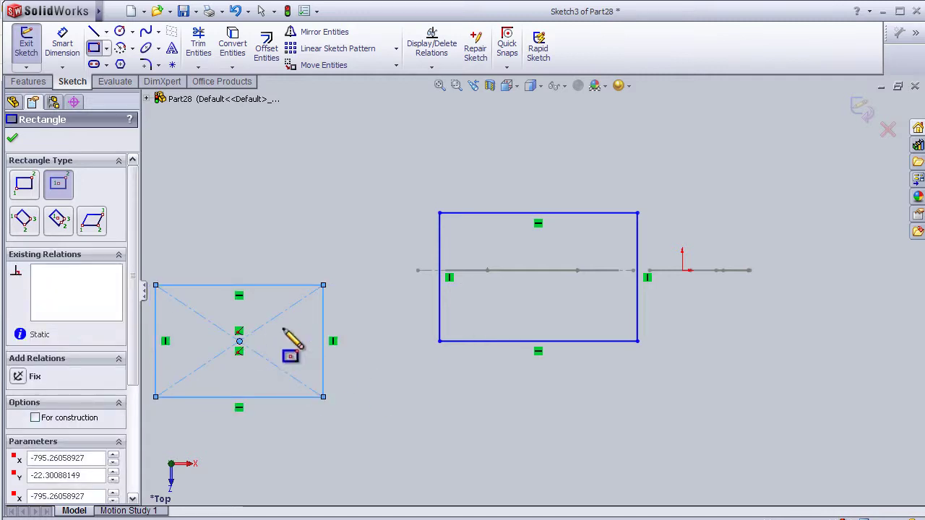
Sketch a tilted 3 point corner rectangle below and between the two rectangles, with its longer side about 190 mm.
{"action": "scroll", "coordinate": [210, 385], "scroll_direction": "down", "scroll_amount": 1}
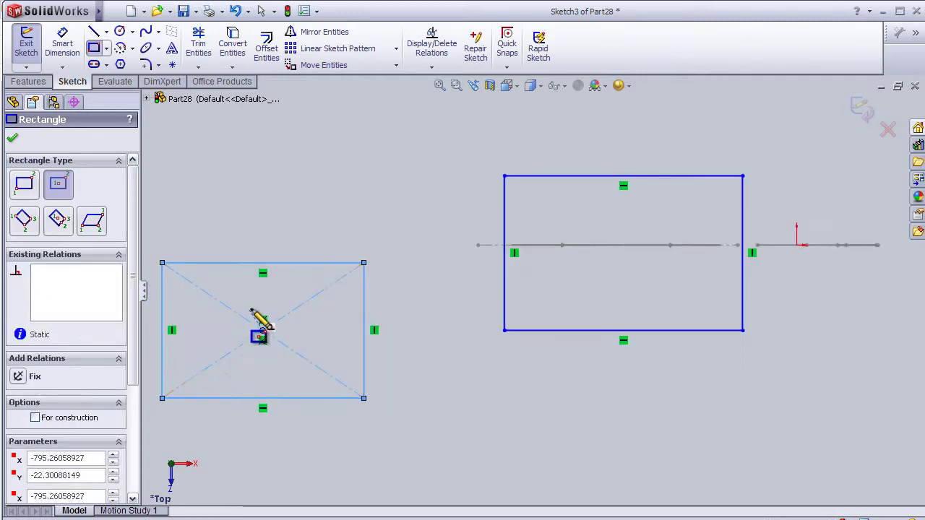
{"action": "left_click", "coordinate": [27, 226]}
{"action": "key", "text": "z"}
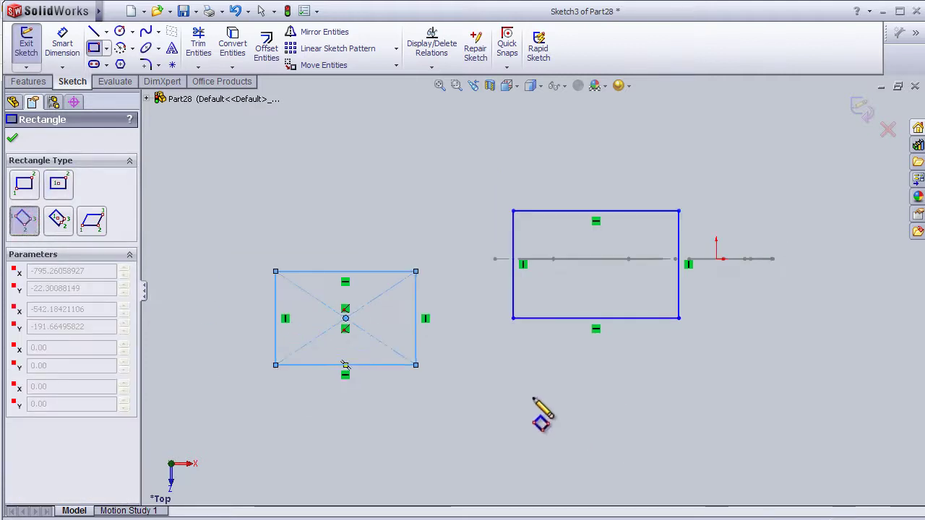
{"action": "left_click", "coordinate": [506, 373]}
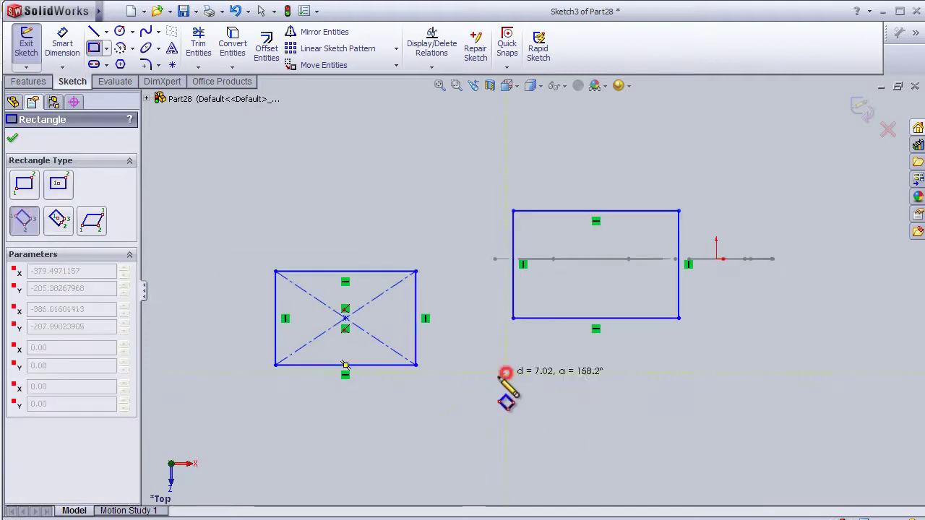
{"action": "left_click", "coordinate": [440, 418]}
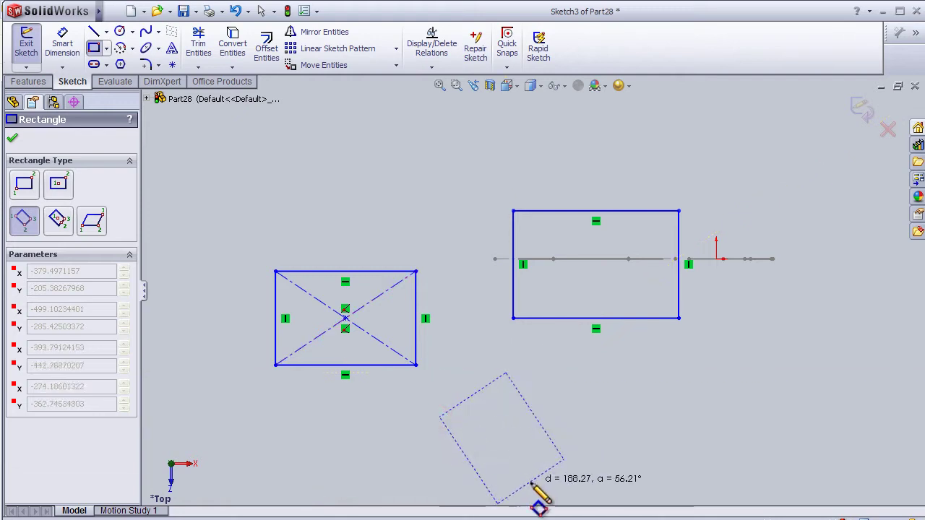
{"action": "left_click", "coordinate": [534, 479]}
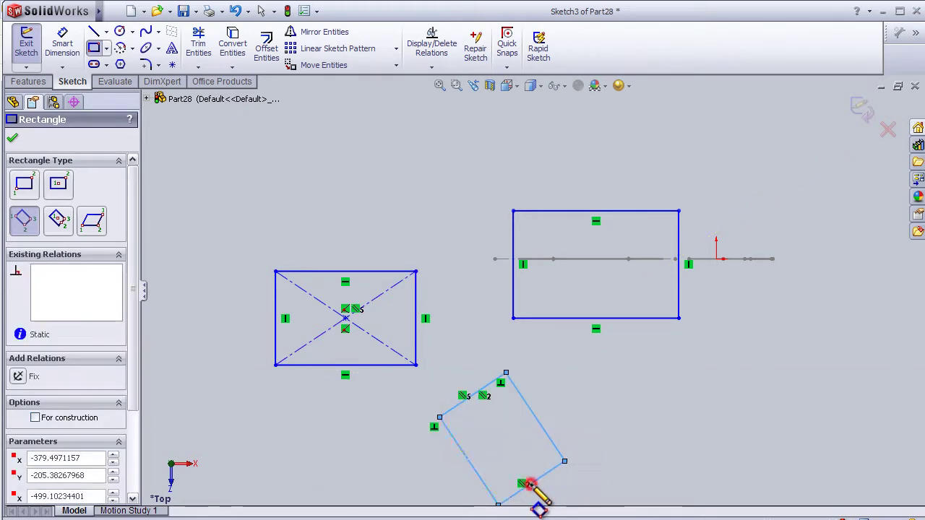
Sketch a tilted 3 point center rectangle just below the first corner rectangle, beside the tilted corner rectangle.
{"action": "left_click", "coordinate": [60, 220]}
{"action": "key", "text": "z"}
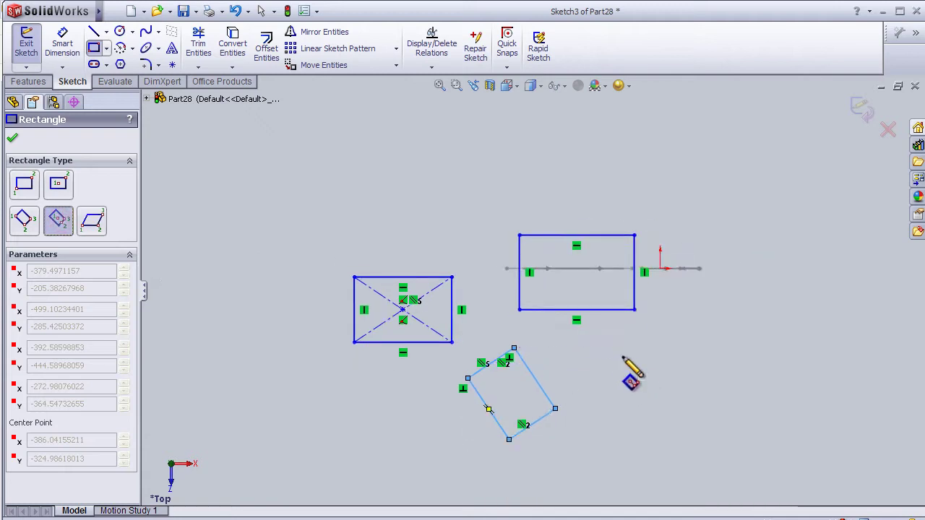
{"action": "left_click", "coordinate": [616, 347]}
{"action": "left_click", "coordinate": [569, 372]}
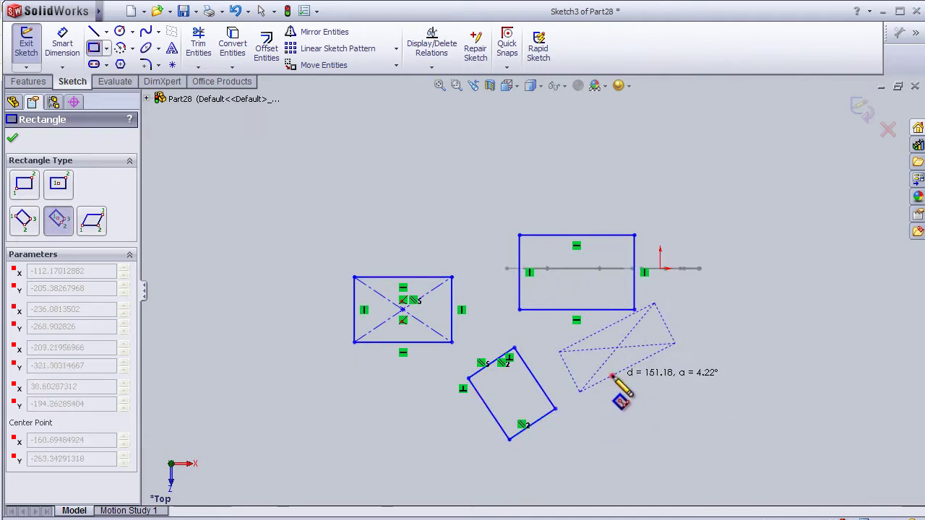
{"action": "left_click", "coordinate": [612, 376]}
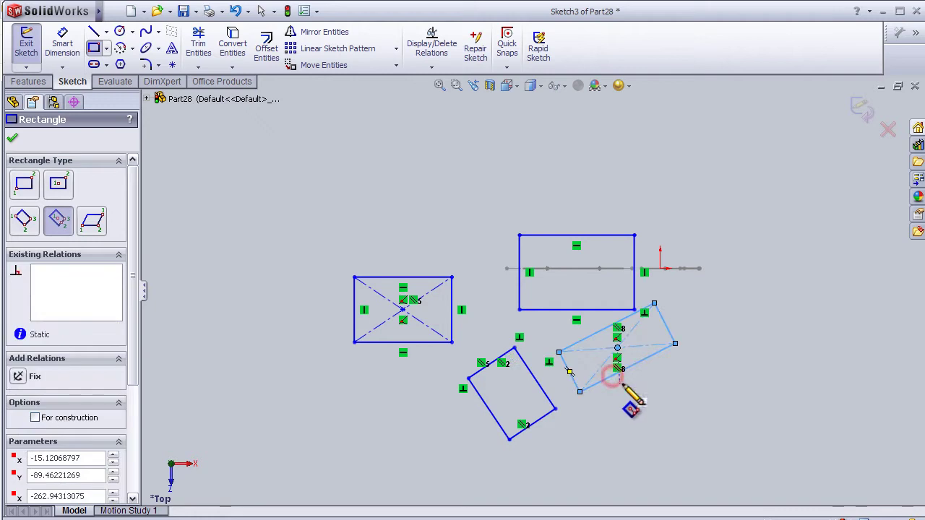
Sketch a parallelogram to the left of the center rectangle with a long side of about 410 mm, and finish the rectangle tool.
{"action": "left_click", "coordinate": [96, 224]}
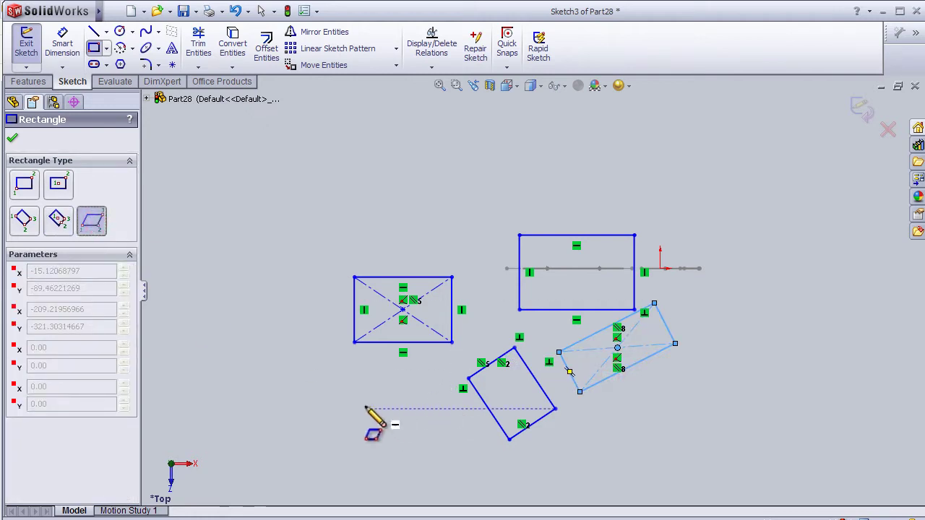
{"action": "left_click", "coordinate": [337, 409]}
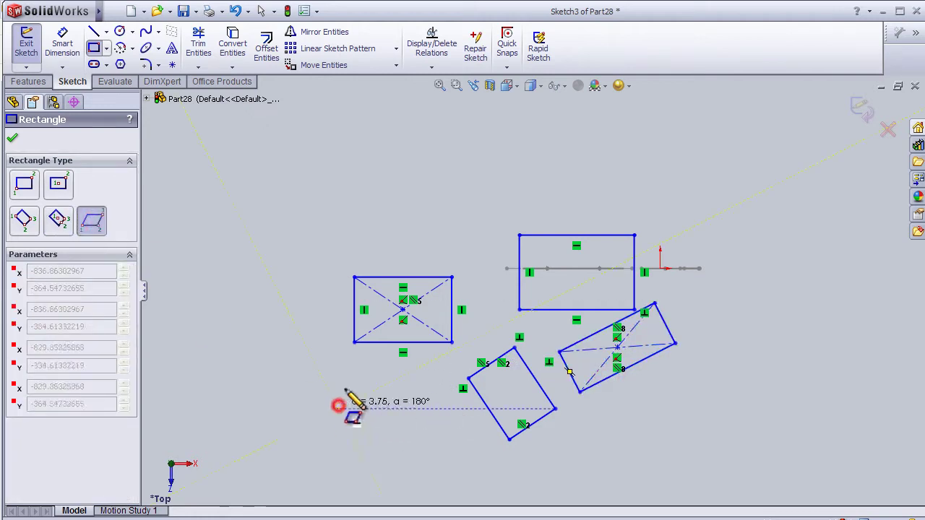
{"action": "left_click", "coordinate": [277, 468]}
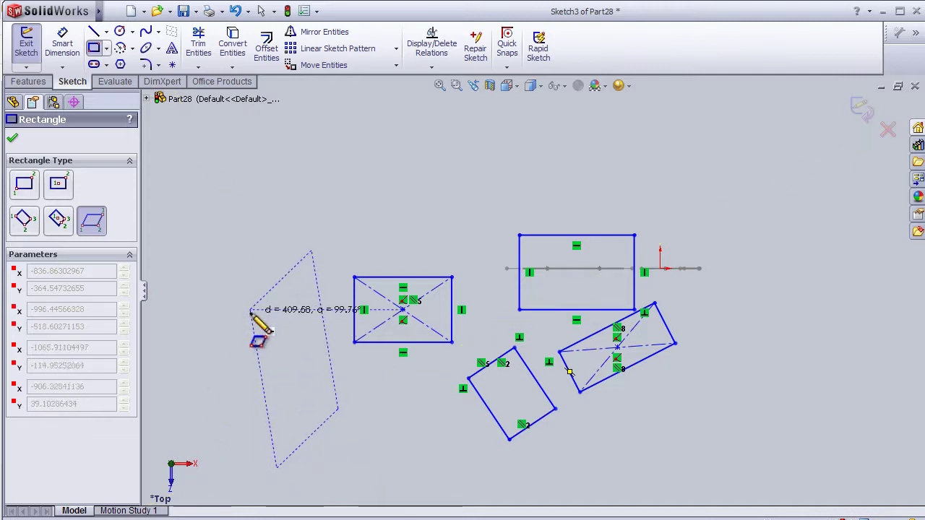
{"action": "left_click", "coordinate": [251, 311]}
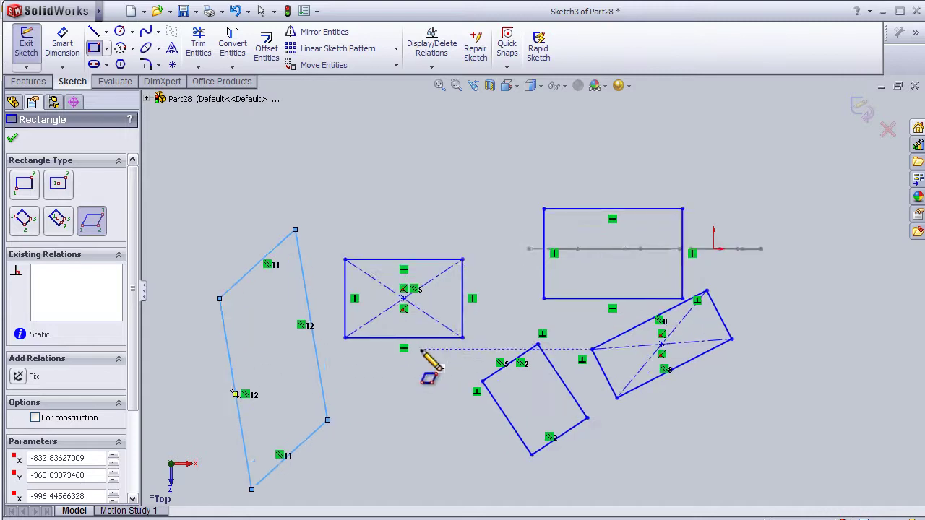
{"action": "scroll", "coordinate": [423, 358], "scroll_direction": "up", "scroll_amount": 2}
{"action": "scroll", "coordinate": [589, 376], "scroll_direction": "down", "scroll_amount": 4}
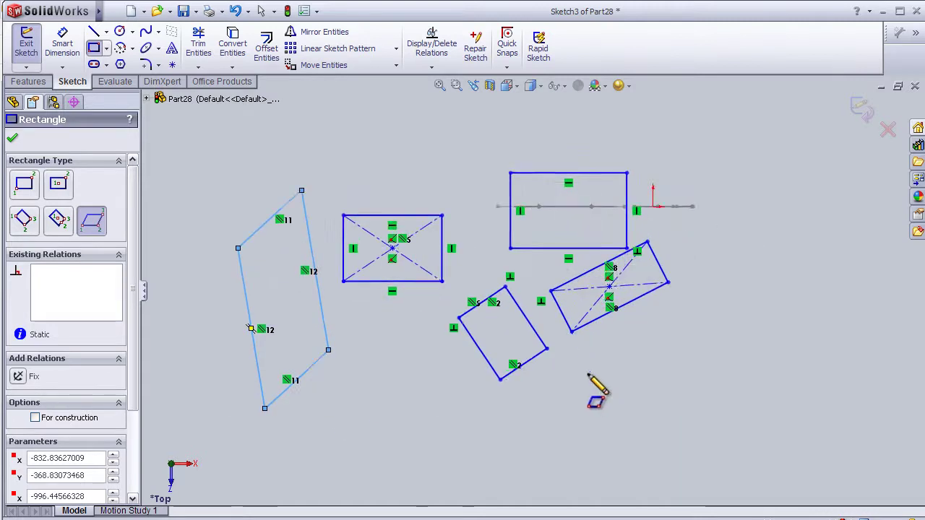
{"action": "key", "text": "z"}
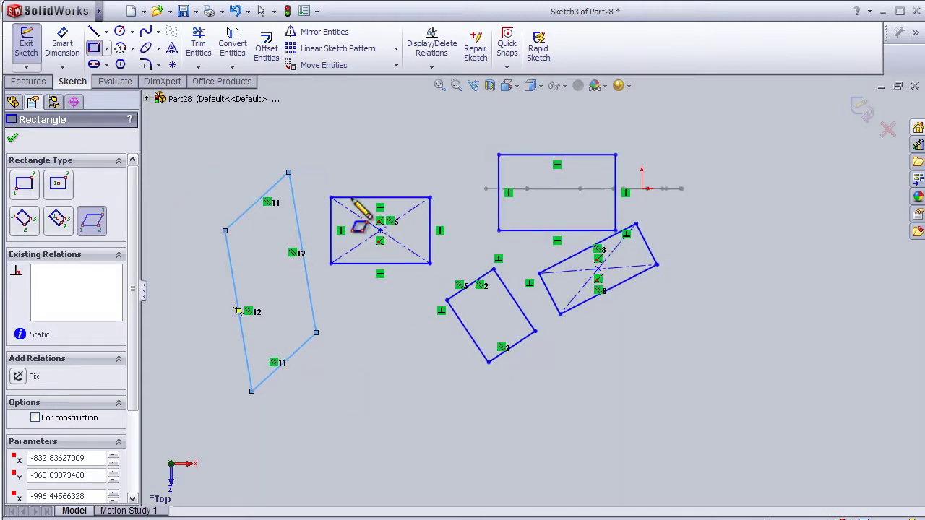
{"action": "left_click", "coordinate": [12, 138]}
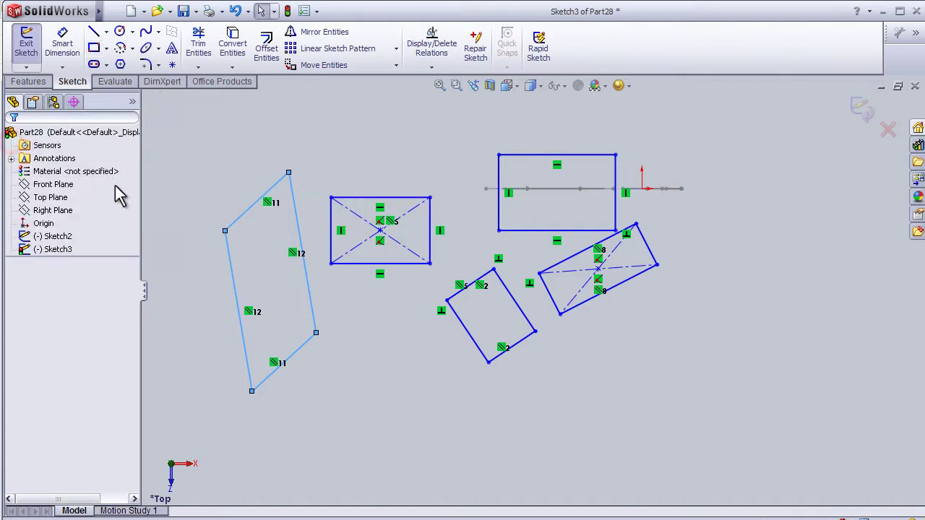
Sketch a horizontal straight slot below the rectangles, about 388 mm between its end centers and about 290 mm wide.
{"action": "left_click", "coordinate": [107, 65]}
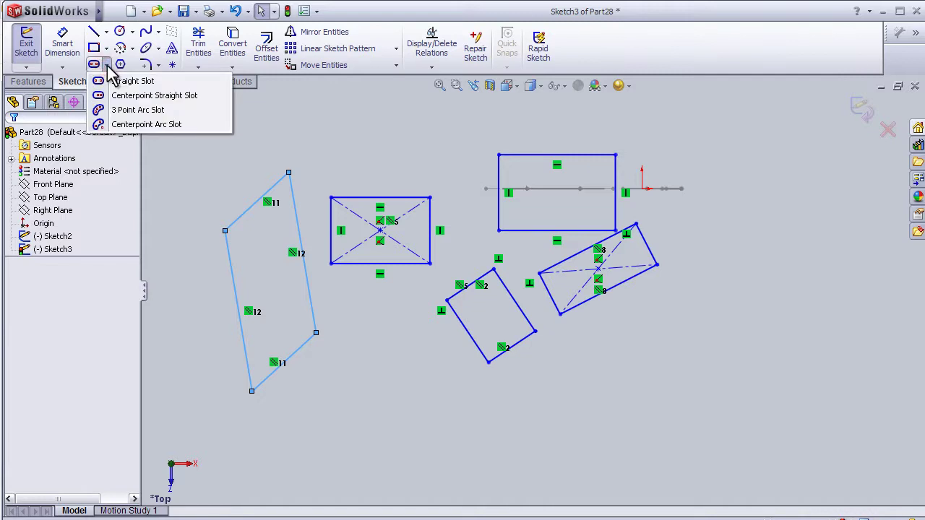
{"action": "left_click", "coordinate": [106, 65]}
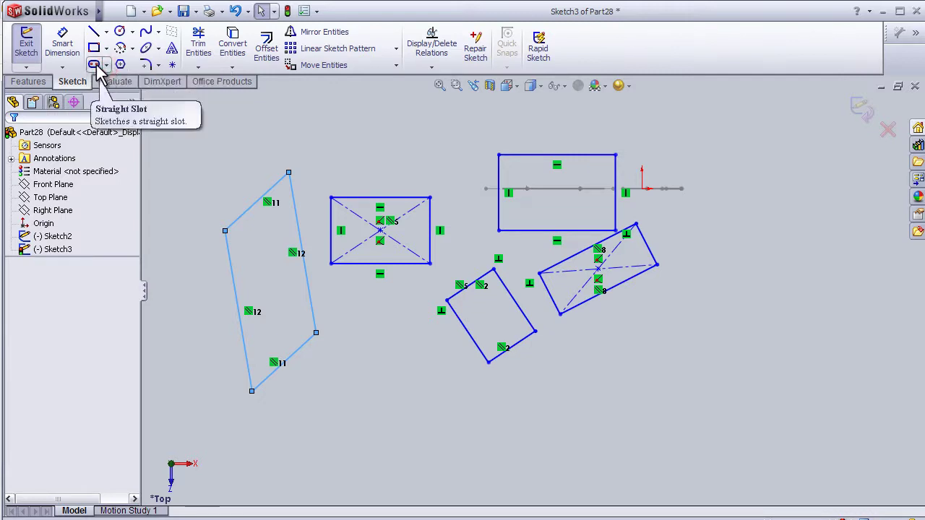
{"action": "left_click", "coordinate": [94, 65]}
{"action": "scroll", "coordinate": [517, 321], "scroll_direction": "up", "scroll_amount": 2}
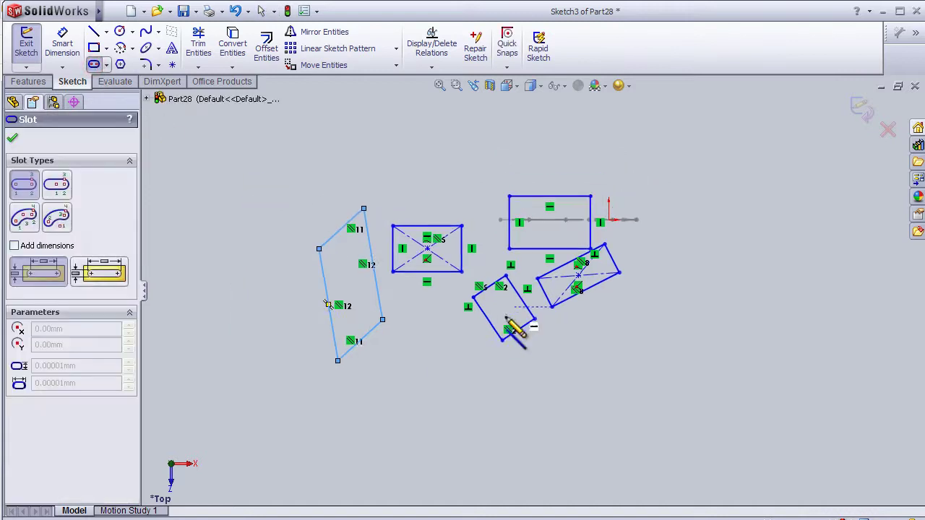
{"action": "scroll", "coordinate": [589, 452], "scroll_direction": "down", "scroll_amount": 2}
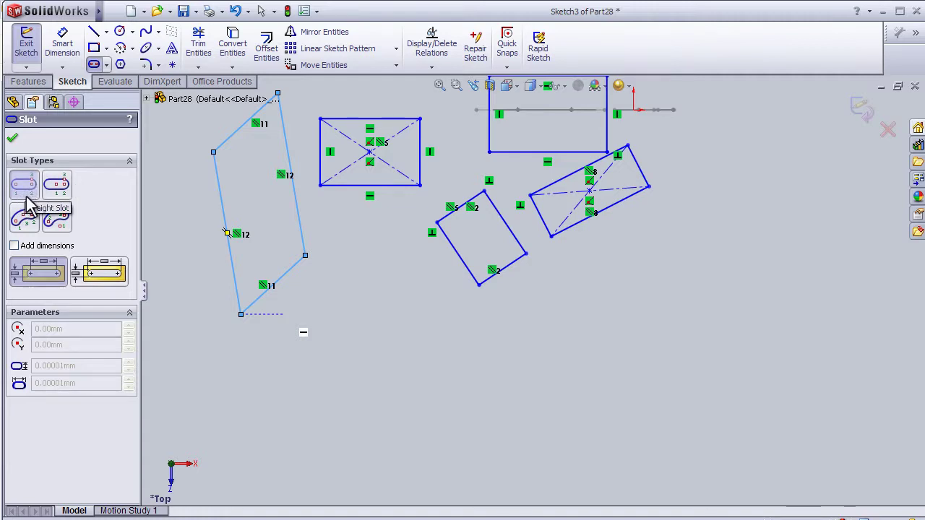
{"action": "left_click", "coordinate": [398, 414]}
{"action": "left_click", "coordinate": [553, 413]}
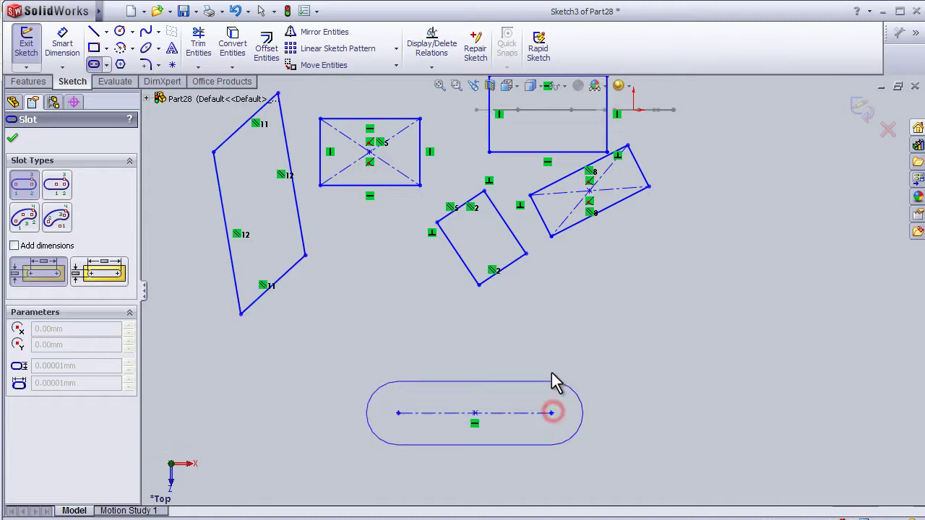
{"action": "left_click", "coordinate": [552, 357]}
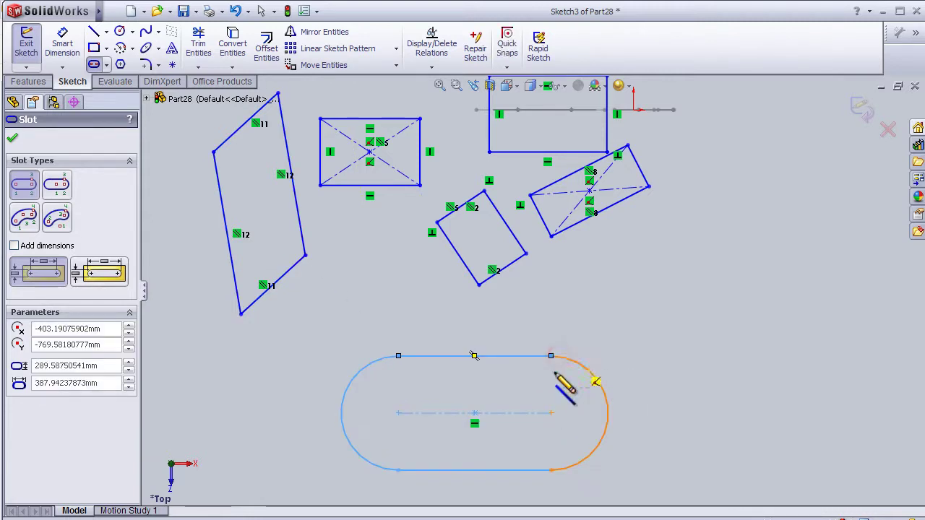
Sketch a horizontal centerpoint straight slot between the tilted rectangles and the first slot, about 390 mm between its end centers.
{"action": "scroll", "coordinate": [505, 376], "scroll_direction": "down", "scroll_amount": 2}
{"action": "scroll", "coordinate": [497, 368], "scroll_direction": "up", "scroll_amount": 3}
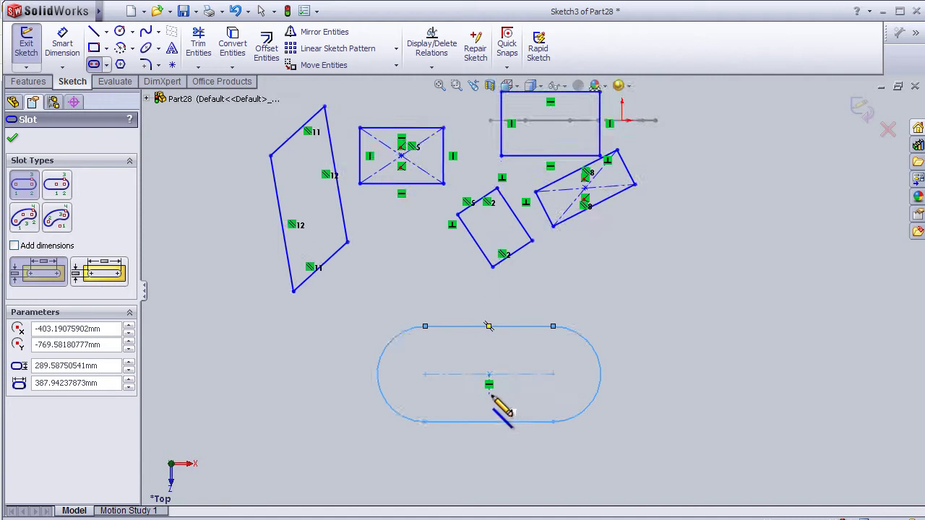
{"action": "left_click", "coordinate": [60, 195]}
{"action": "left_click", "coordinate": [593, 267]}
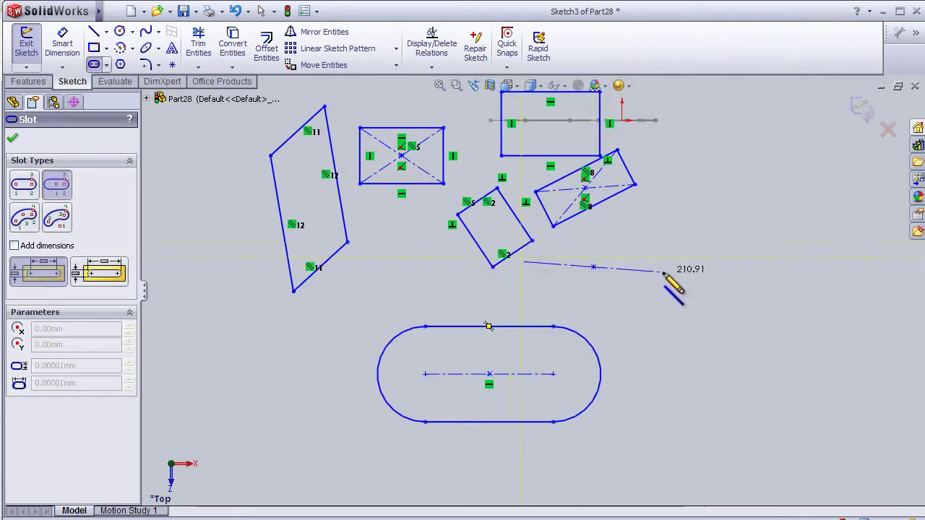
{"action": "left_click", "coordinate": [658, 267]}
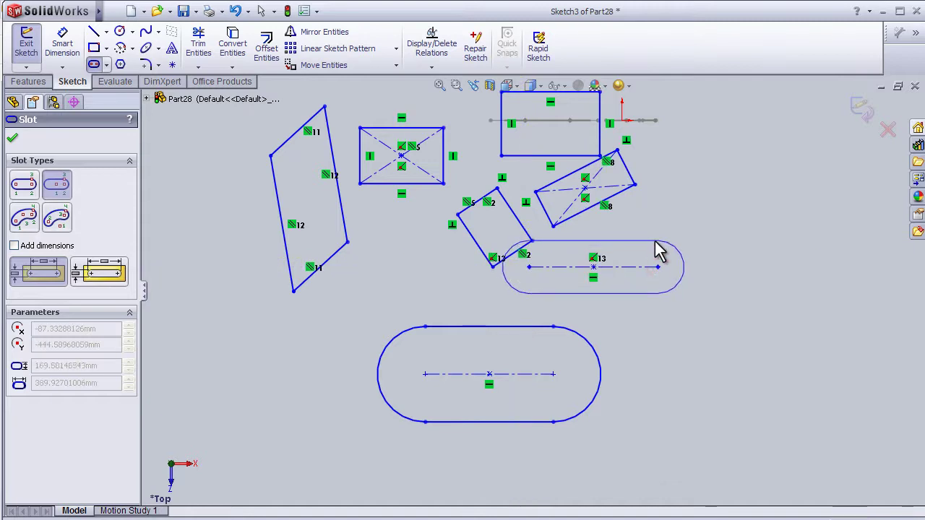
{"action": "left_click", "coordinate": [660, 243]}
Sketch a 3 point arc slot beside the first straight slot, with its arc bulging downward.
{"action": "left_click", "coordinate": [24, 217]}
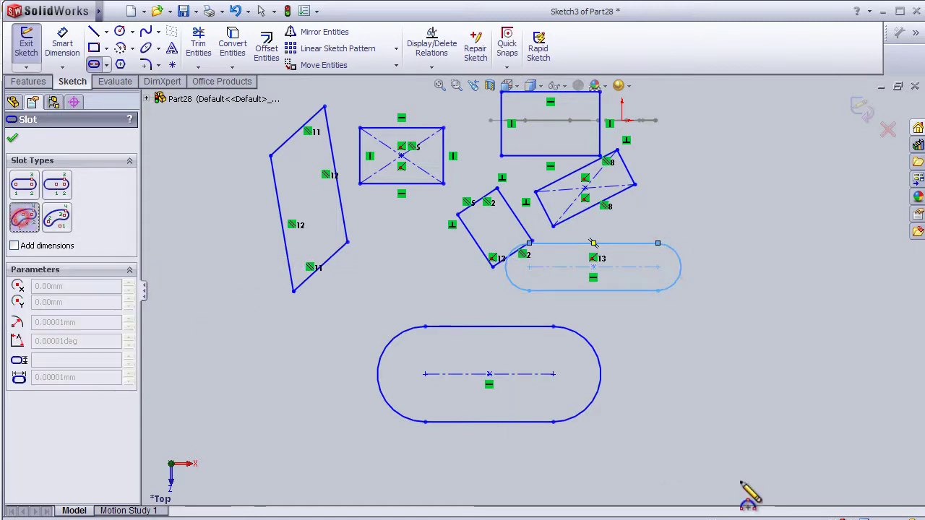
{"action": "scroll", "coordinate": [682, 440], "scroll_direction": "up", "scroll_amount": 2}
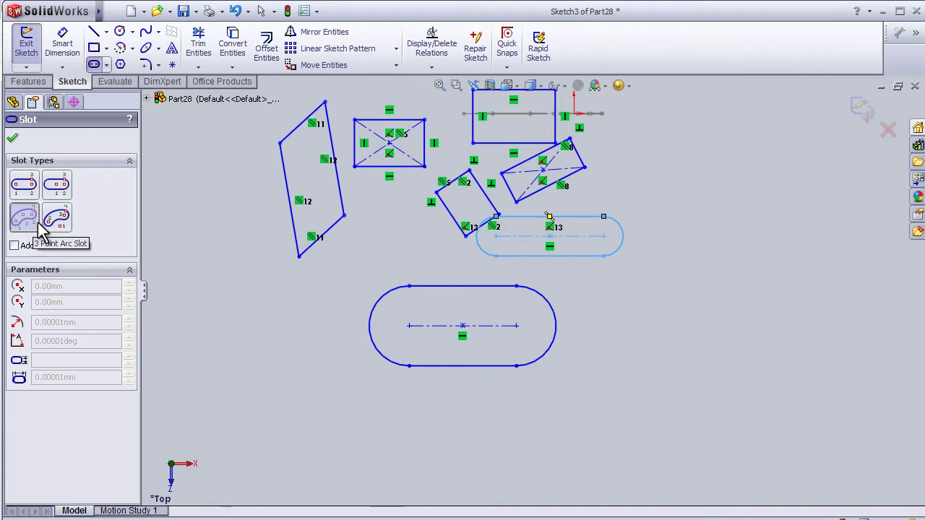
{"action": "left_click", "coordinate": [605, 305]}
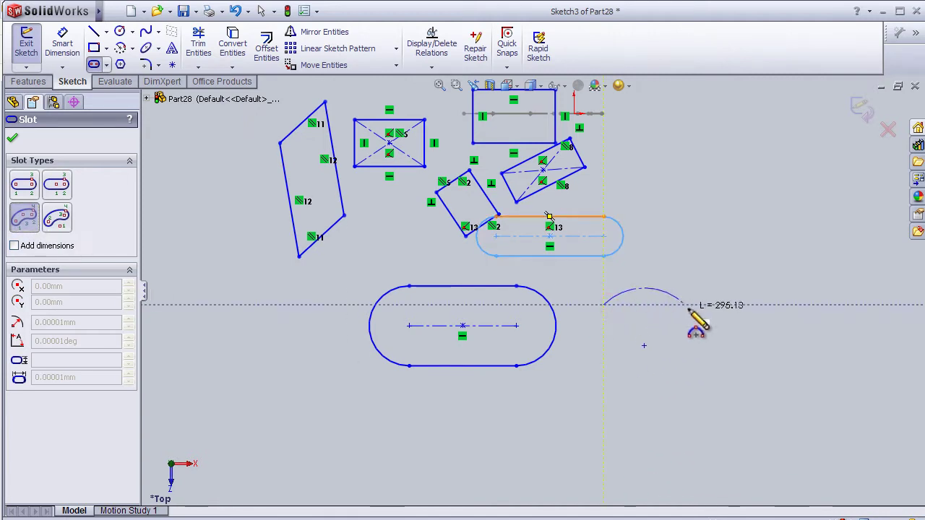
{"action": "left_click", "coordinate": [695, 305]}
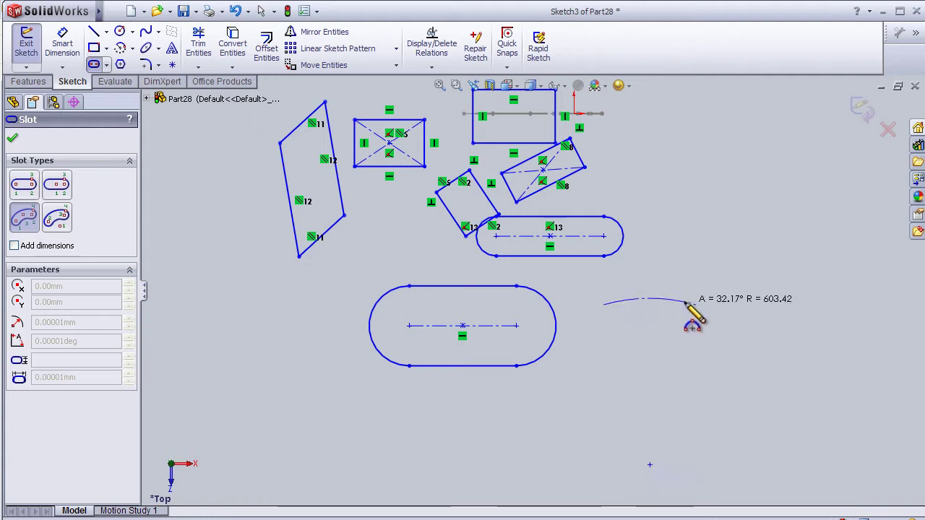
{"action": "left_click", "coordinate": [684, 318]}
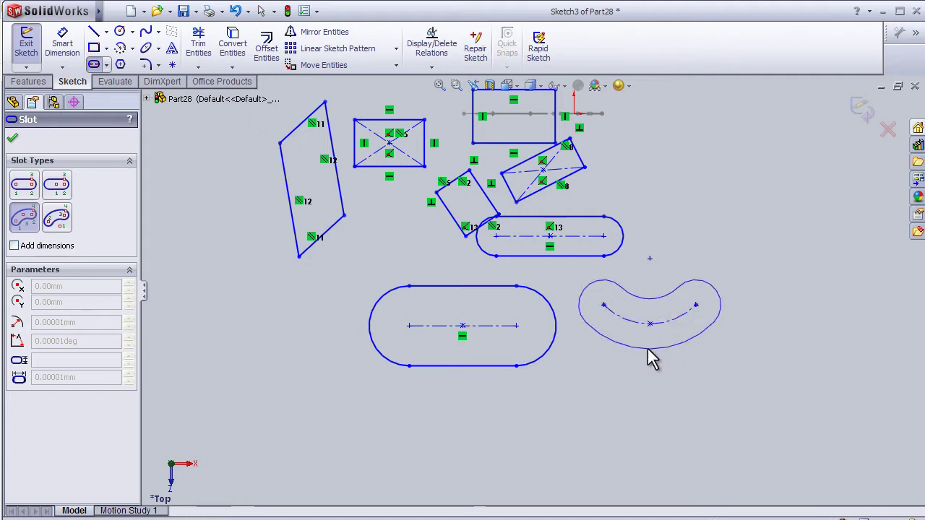
{"action": "left_click", "coordinate": [650, 349]}
Sketch a centerpoint arc slot below the 3 point arc slot with a radius of about 104 mm and a width of about 110 mm, and finish the slot tool.
{"action": "left_click", "coordinate": [58, 221]}
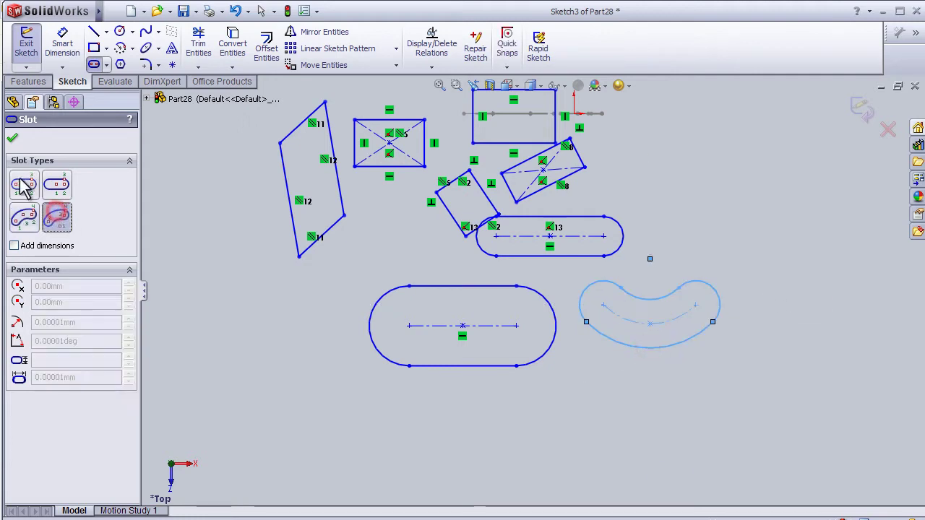
{"action": "scroll", "coordinate": [650, 430], "scroll_direction": "down", "scroll_amount": 1}
{"action": "left_click", "coordinate": [549, 388]}
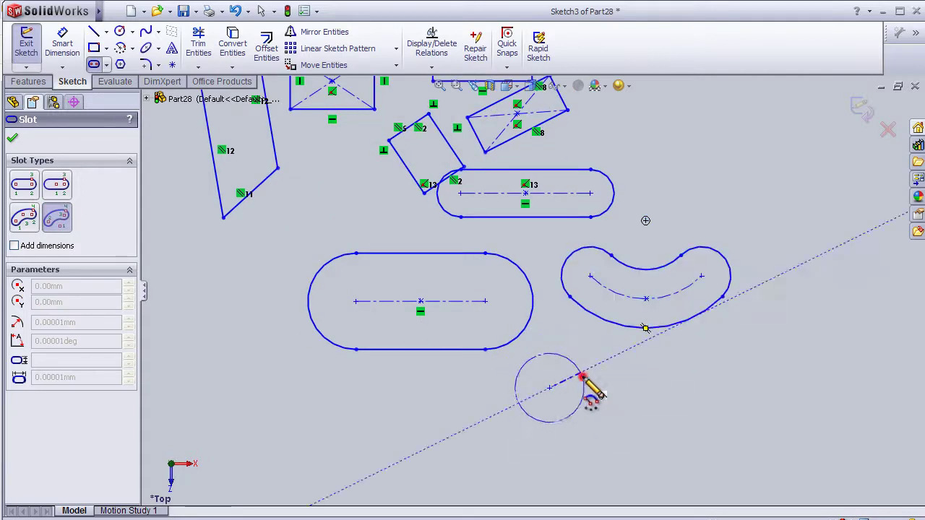
{"action": "left_click", "coordinate": [586, 389]}
{"action": "left_click", "coordinate": [659, 369]}
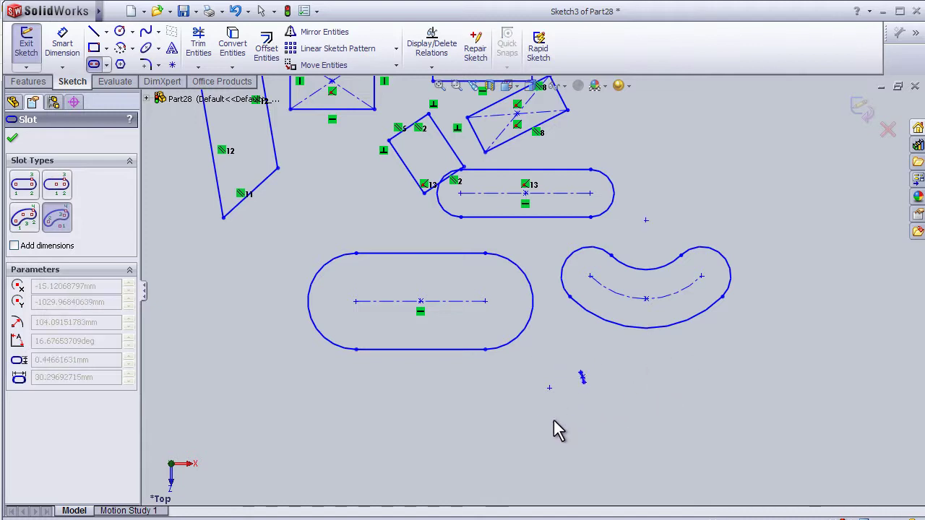
{"action": "left_click", "coordinate": [589, 354]}
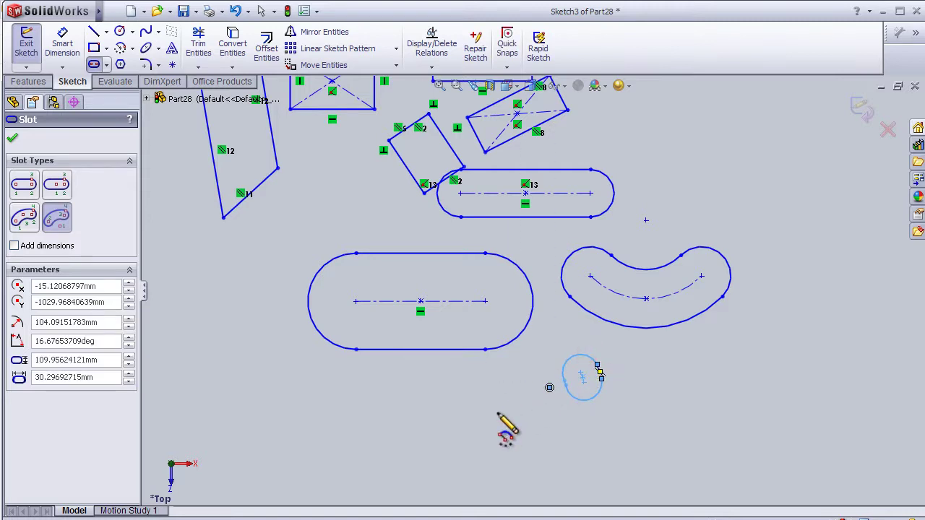
{"action": "key", "text": "Escape"}
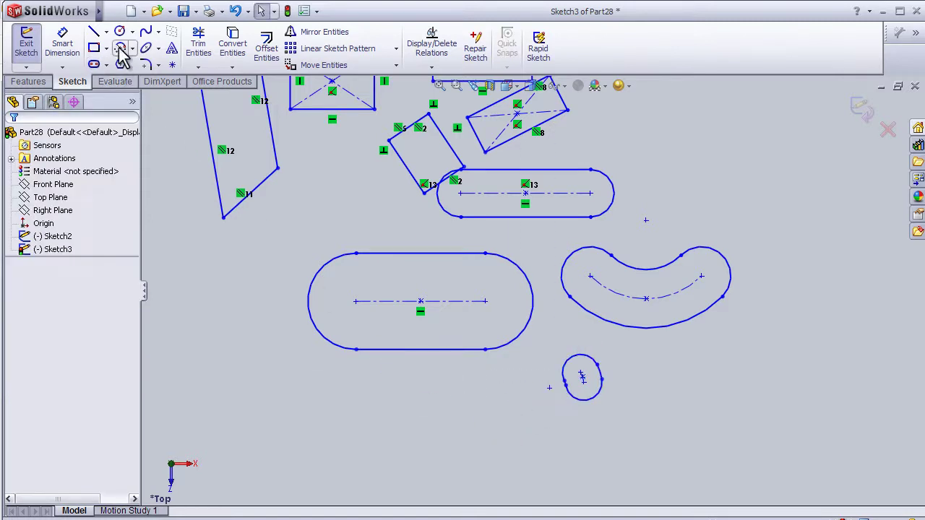
Sketch a center-based circle with a radius of about 126 mm in the empty area below the first straight slot.
{"action": "left_click", "coordinate": [132, 32]}
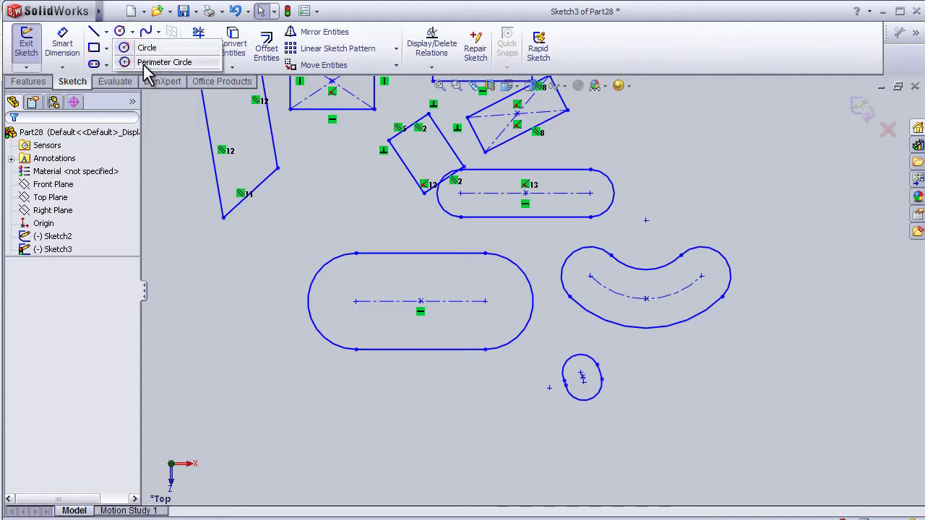
{"action": "left_click", "coordinate": [132, 47]}
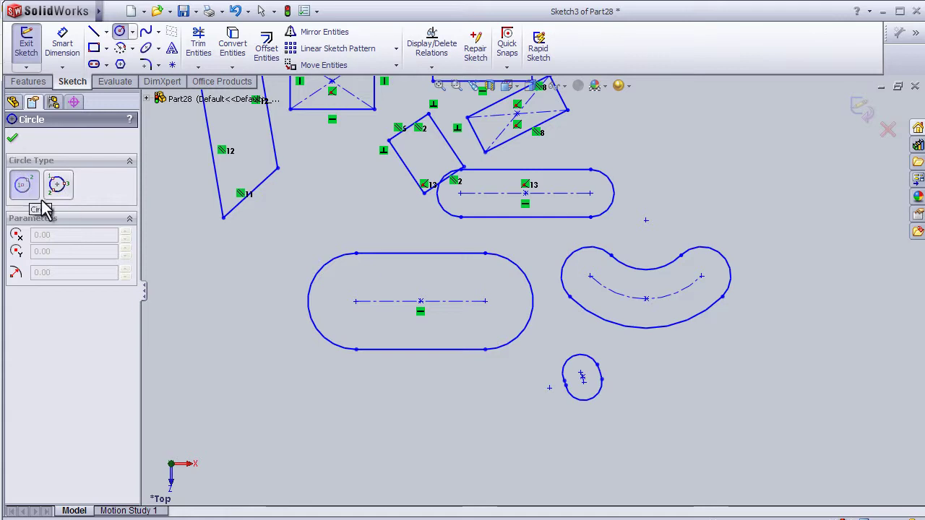
{"action": "key", "text": "z"}
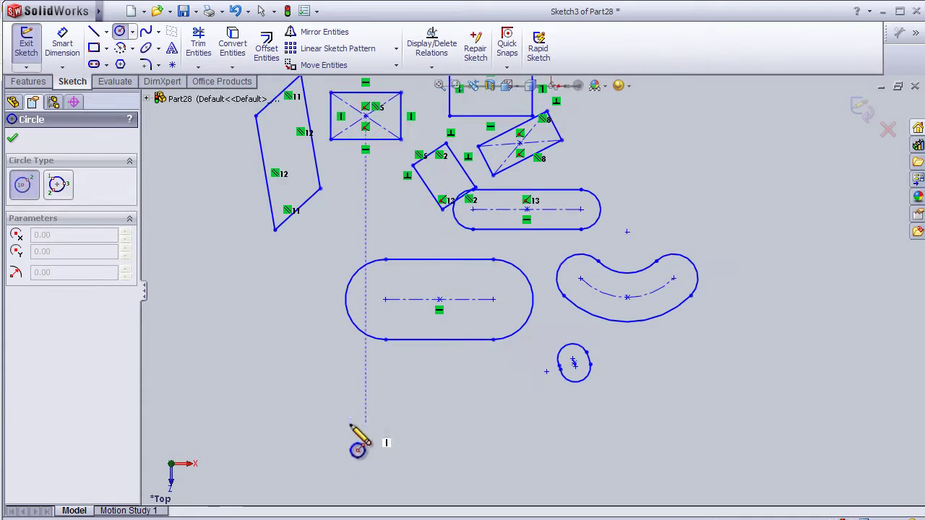
{"action": "left_click", "coordinate": [344, 430]}
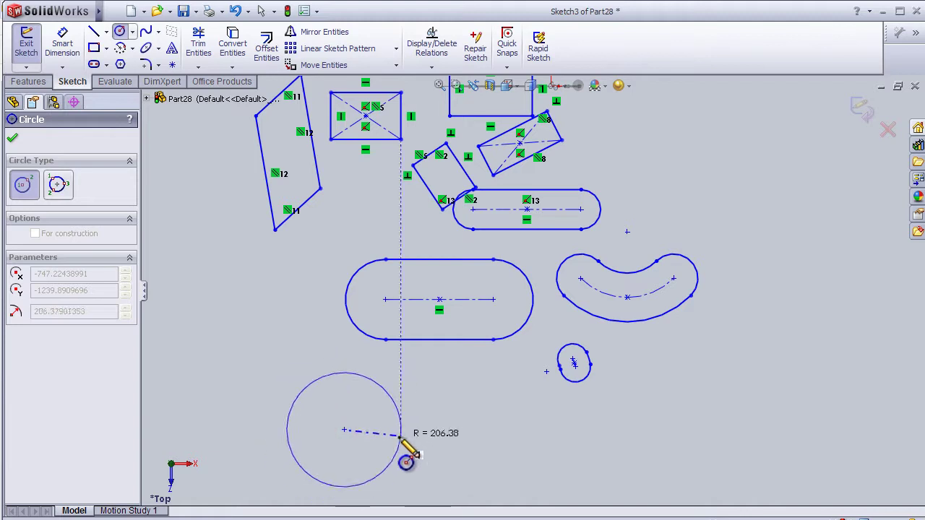
{"action": "left_click", "coordinate": [377, 432]}
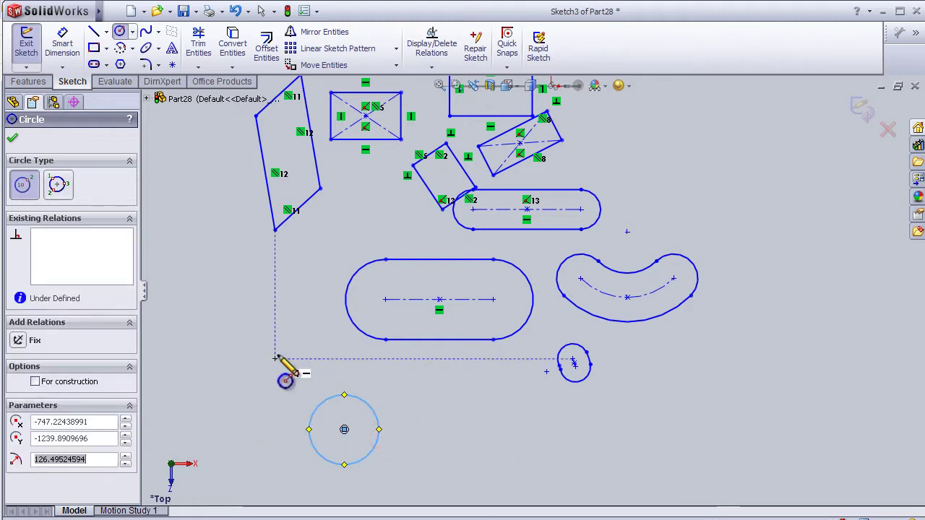
Sketch a perimeter circle with a radius of about 159 mm through three points, between the first circle and the small arc slot.
{"action": "left_click", "coordinate": [58, 185]}
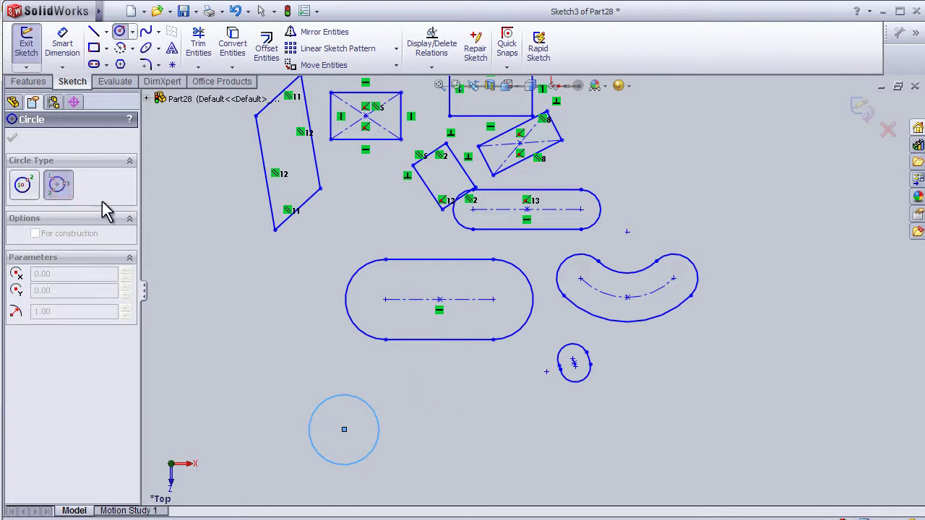
{"action": "left_click", "coordinate": [463, 431]}
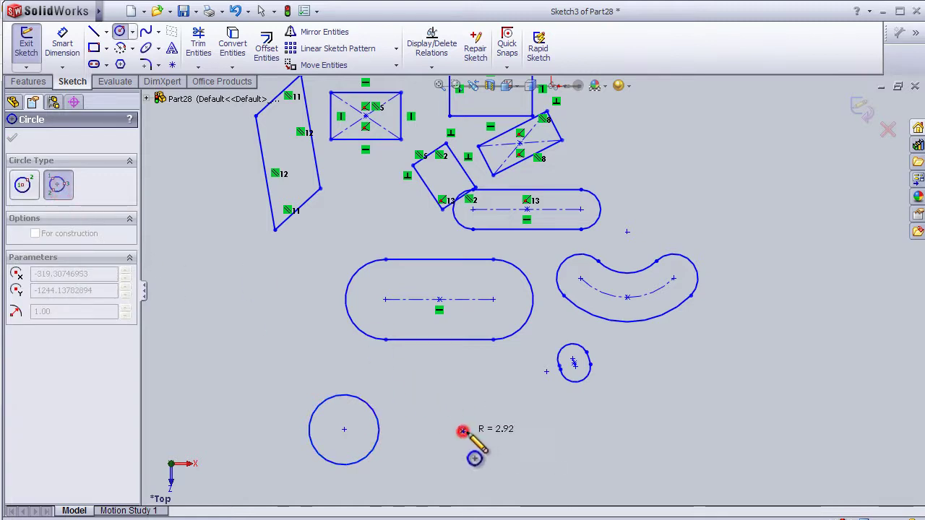
{"action": "left_click", "coordinate": [535, 432]}
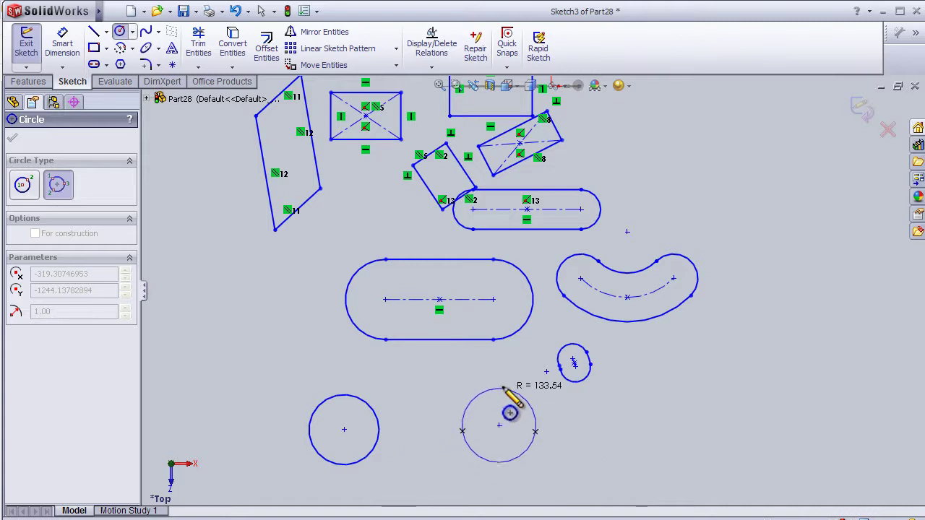
{"action": "left_click", "coordinate": [506, 387]}
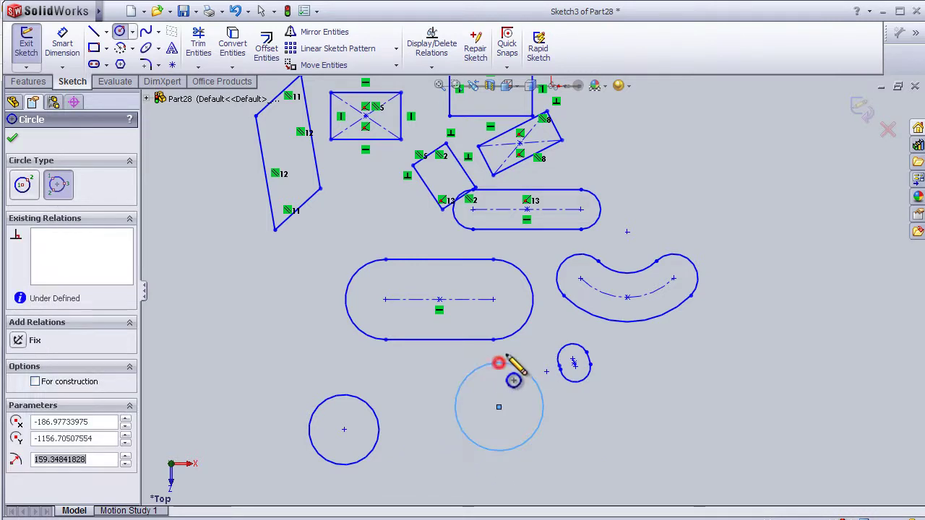
Sketch an upward-bulging centerpoint arc with a radius of about 289 mm in the empty area to the right of the perimeter circle.
{"action": "scroll", "coordinate": [650, 427], "scroll_direction": "up", "scroll_amount": 2}
{"action": "scroll", "coordinate": [703, 388], "scroll_direction": "up", "scroll_amount": 2}
{"action": "scroll", "coordinate": [749, 343], "scroll_direction": "down", "scroll_amount": 2}
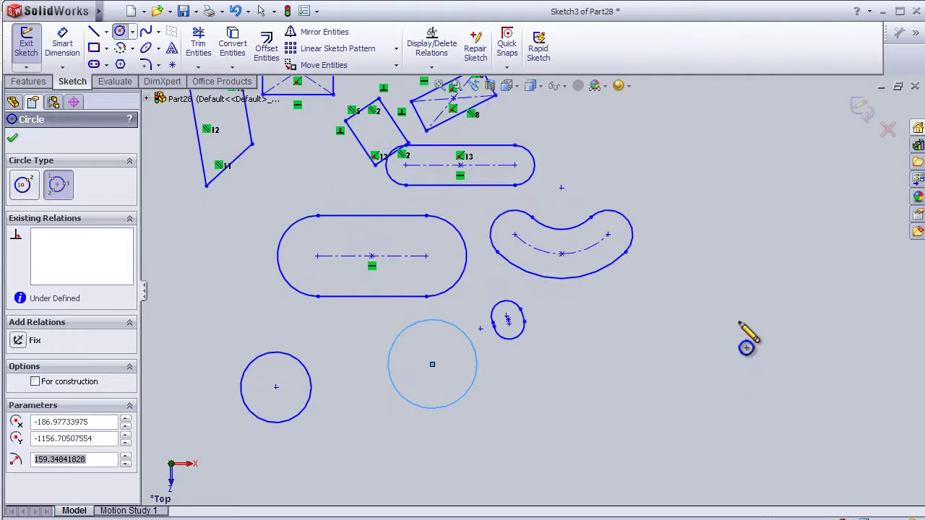
{"action": "left_click", "coordinate": [122, 49]}
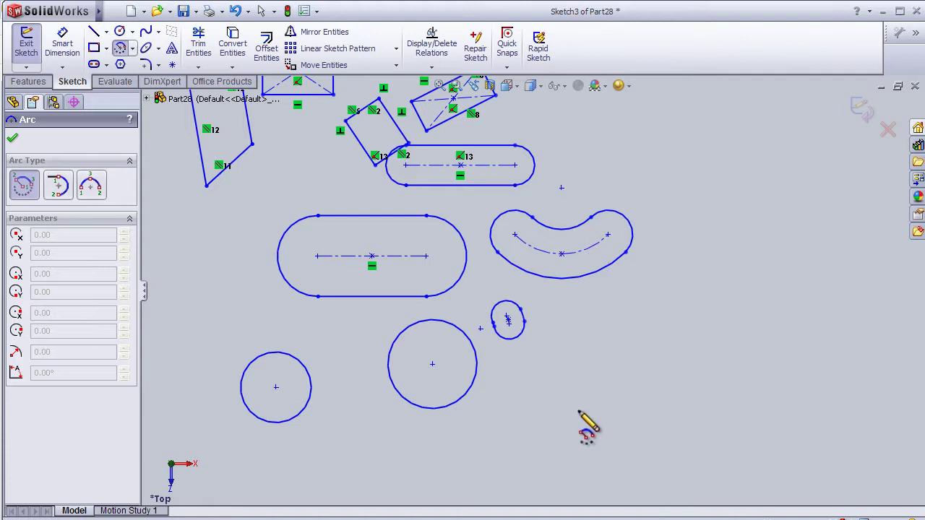
{"action": "left_click", "coordinate": [610, 427]}
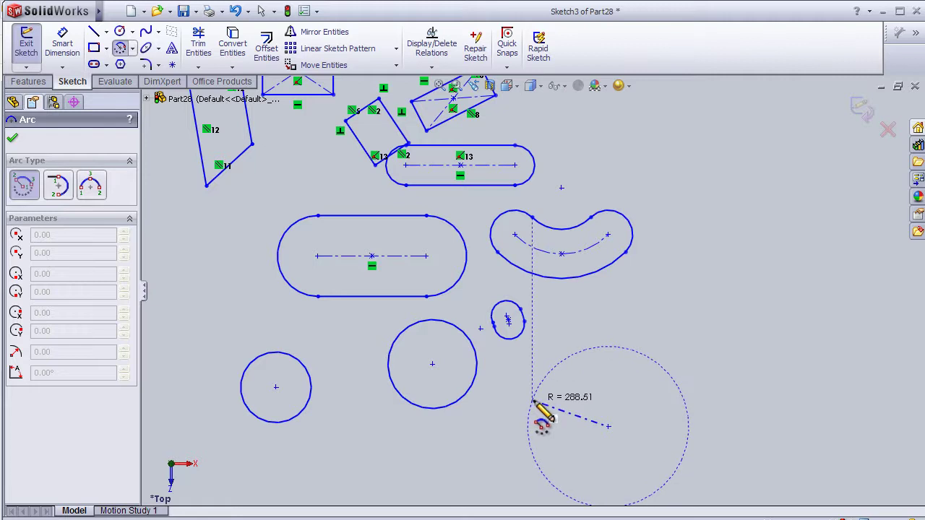
{"action": "left_click", "coordinate": [533, 401]}
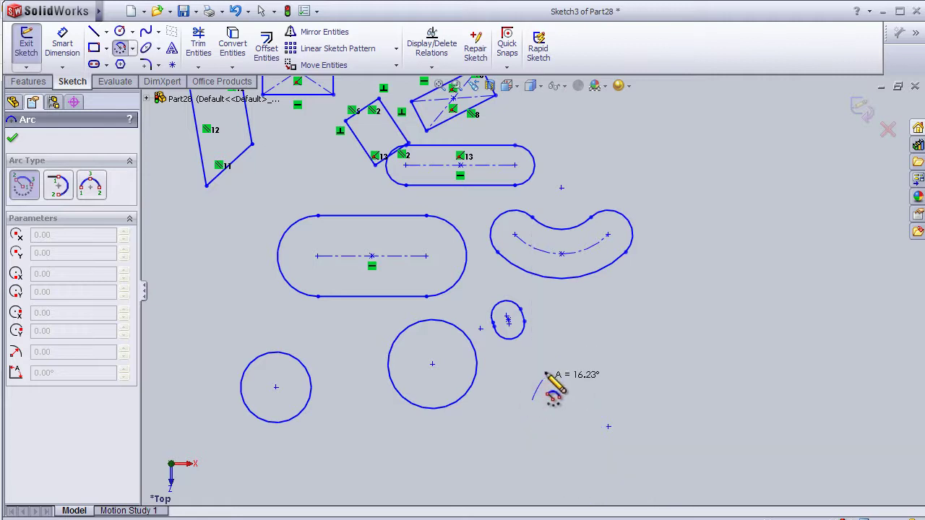
{"action": "left_click", "coordinate": [684, 403]}
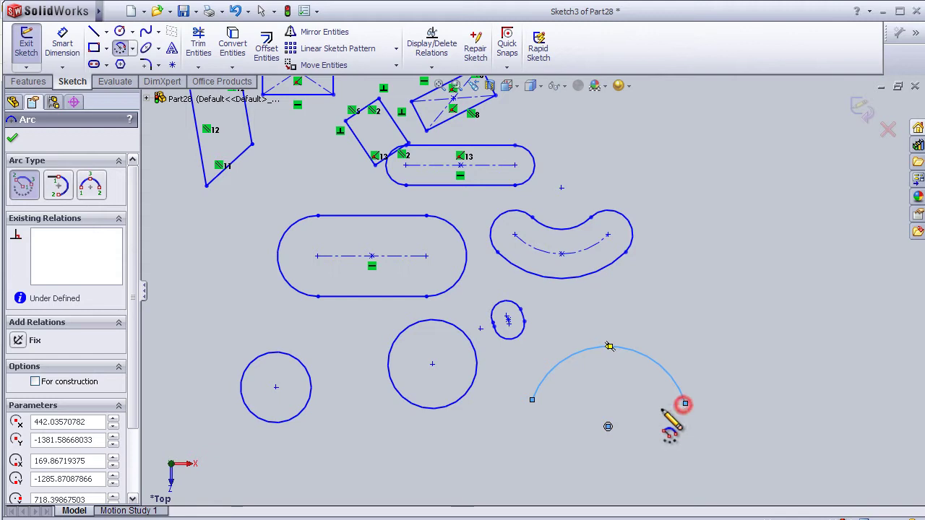
{"action": "left_click", "coordinate": [59, 188]}
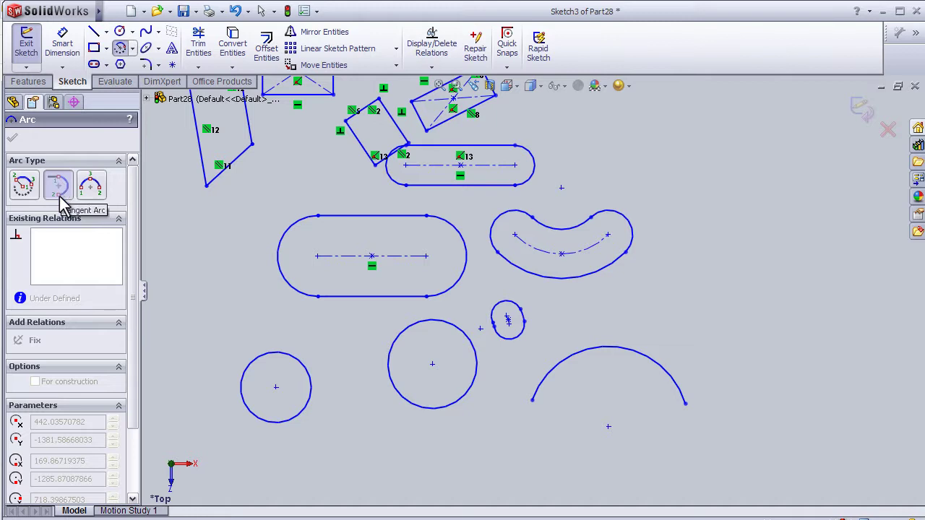
{"action": "left_click", "coordinate": [394, 488]}
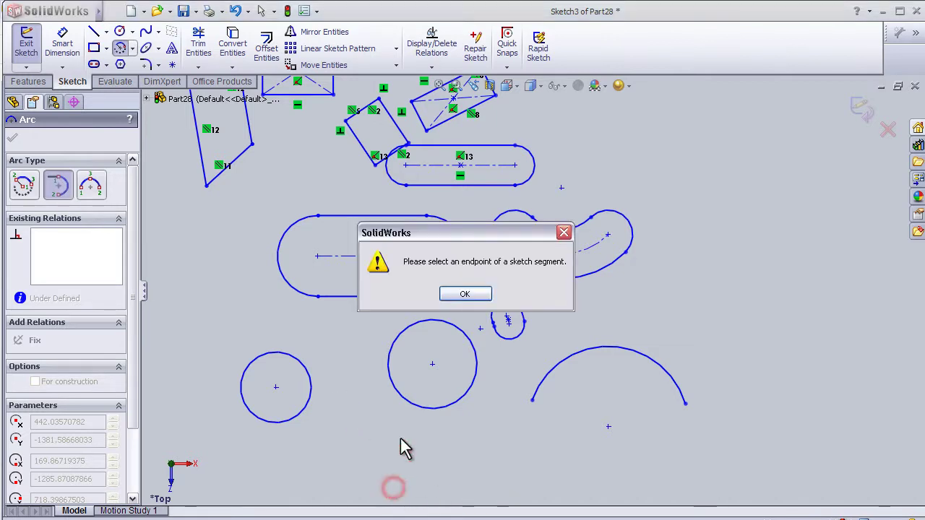
{"action": "left_click", "coordinate": [465, 294]}
{"action": "key", "text": "Escape"}
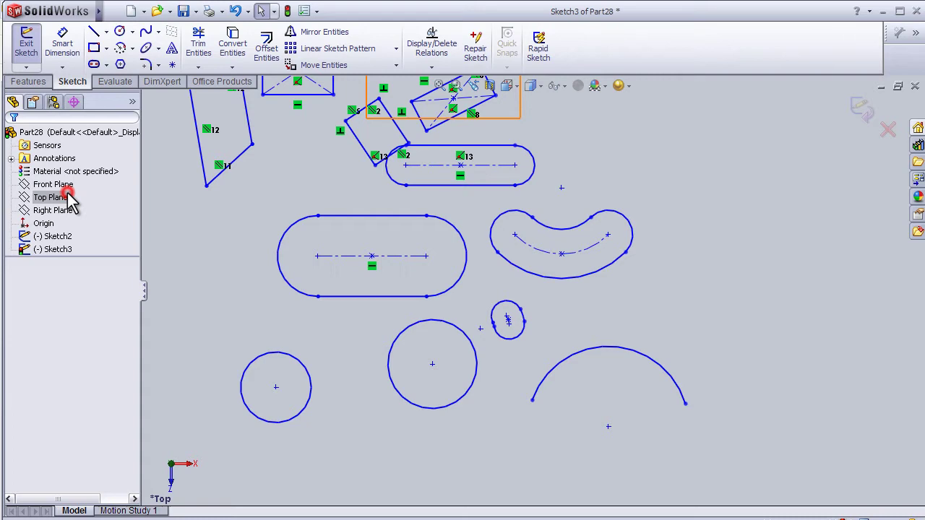
Sketch a tangent arc from the left endpoint of the centerpoint arc, sweeping beneath it and ending just outside its right endpoint, and finish the tool.
{"action": "left_click", "coordinate": [121, 50]}
{"action": "left_click", "coordinate": [55, 185]}
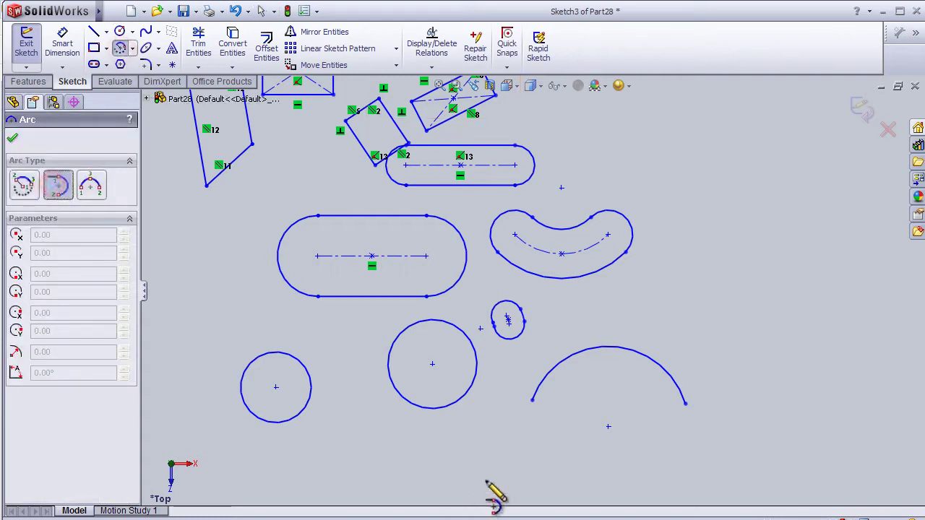
{"action": "left_click", "coordinate": [516, 440]}
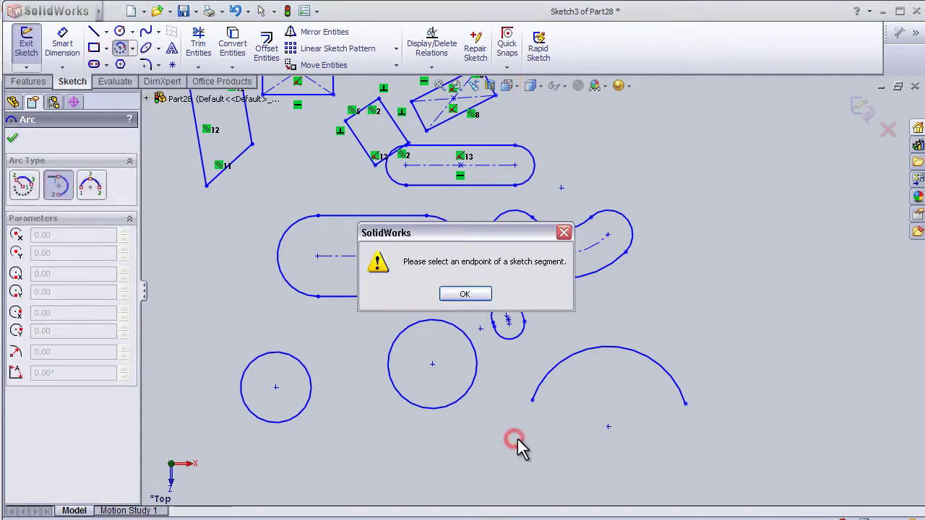
{"action": "left_click", "coordinate": [465, 293]}
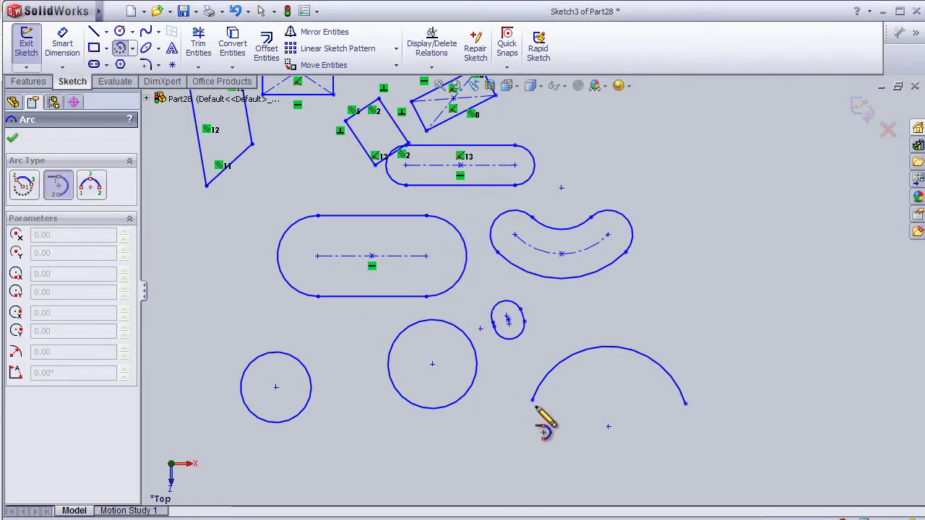
{"action": "left_click", "coordinate": [532, 401]}
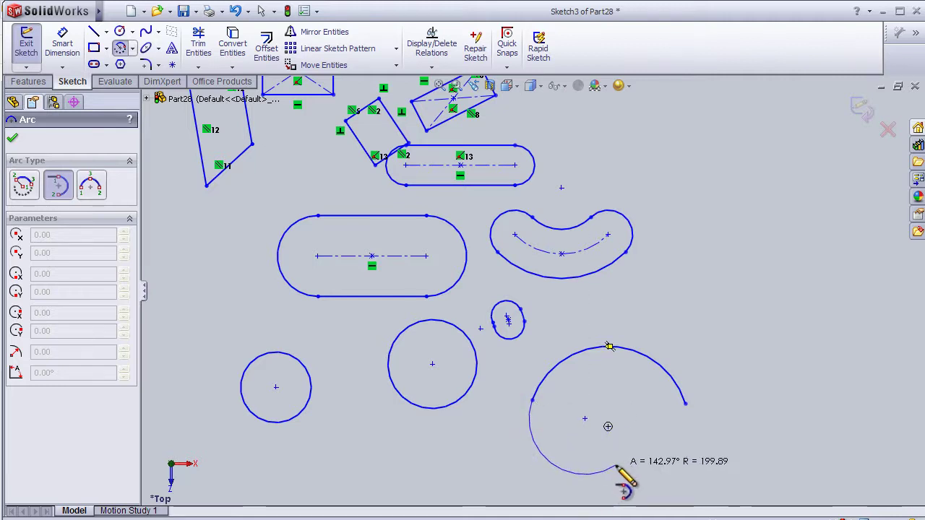
{"action": "scroll", "coordinate": [617, 468], "scroll_direction": "down", "scroll_amount": 1}
{"action": "scroll", "coordinate": [644, 403], "scroll_direction": "down", "scroll_amount": 1}
{"action": "scroll", "coordinate": [634, 413], "scroll_direction": "down", "scroll_amount": 1}
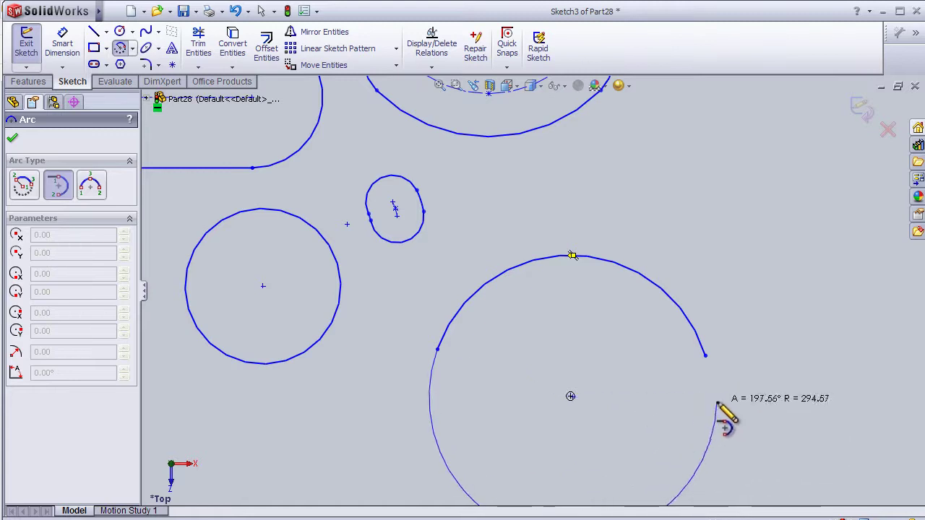
{"action": "scroll", "coordinate": [712, 402], "scroll_direction": "up", "scroll_amount": 1}
{"action": "scroll", "coordinate": [717, 403], "scroll_direction": "up", "scroll_amount": 1}
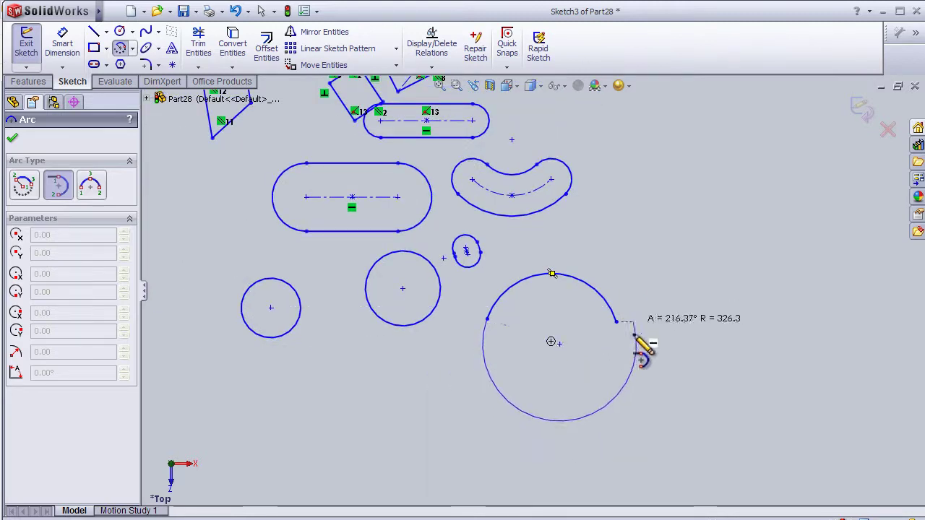
{"action": "left_click", "coordinate": [663, 336]}
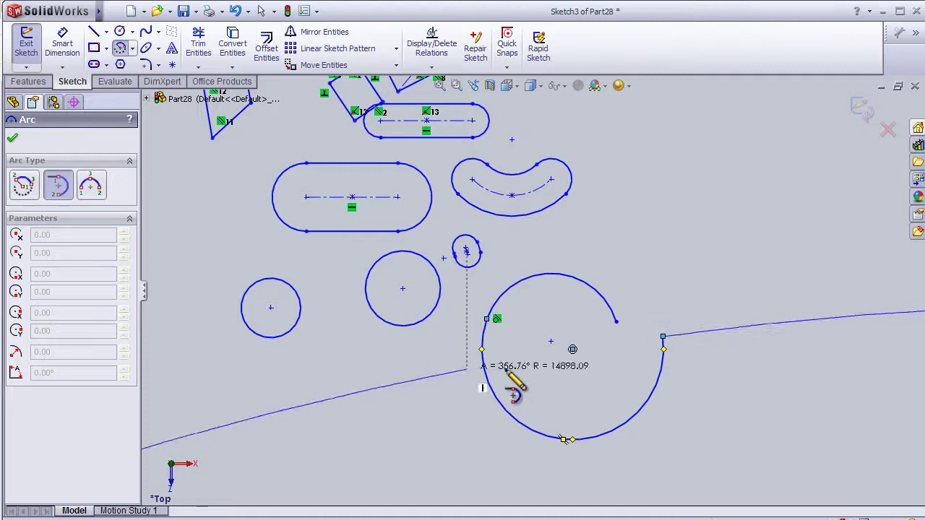
{"action": "key", "text": "Escape"}
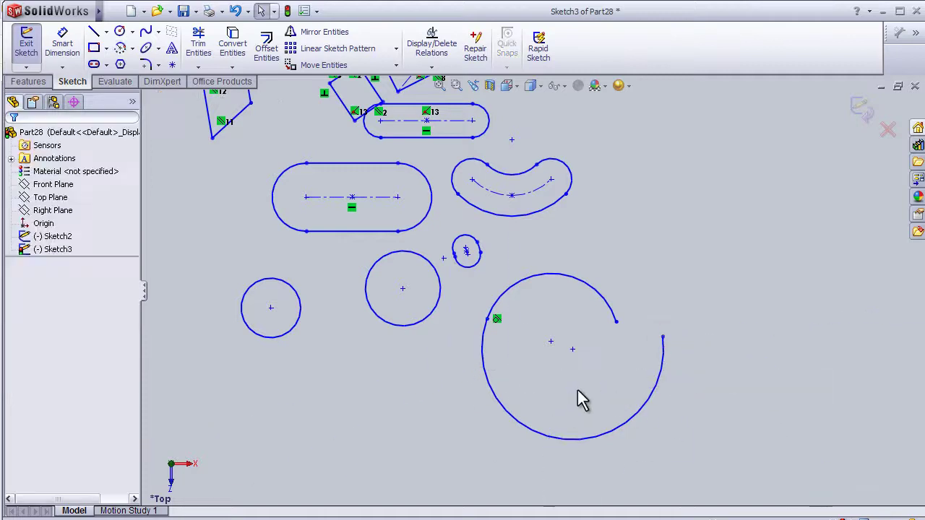
Sketch a roughly semicircular 3 point arc in the empty area below the small circle, bulging toward the lower right.
{"action": "left_click", "coordinate": [127, 53]}
{"action": "left_click", "coordinate": [94, 189]}
{"action": "scroll", "coordinate": [312, 311], "scroll_direction": "up", "scroll_amount": 2}
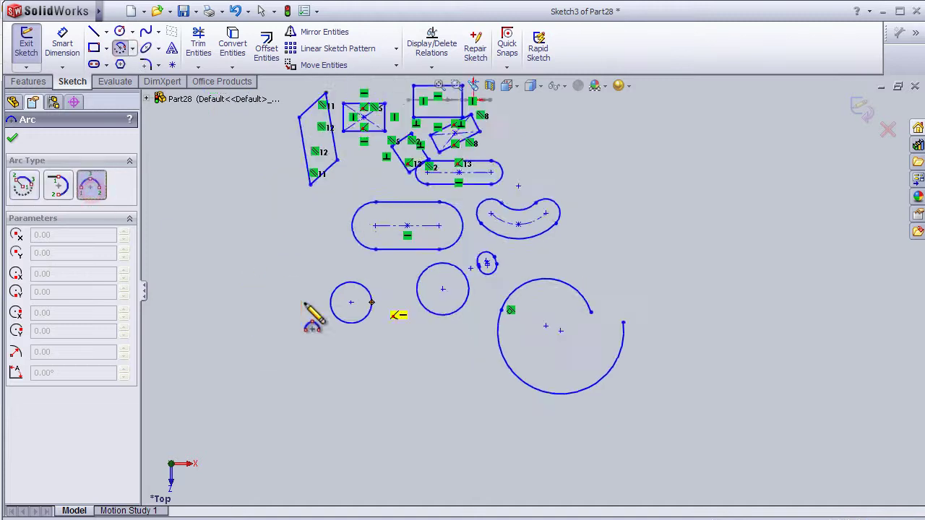
{"action": "key", "text": "ctrl+Right"}
{"action": "key", "text": "ctrl+Up"}
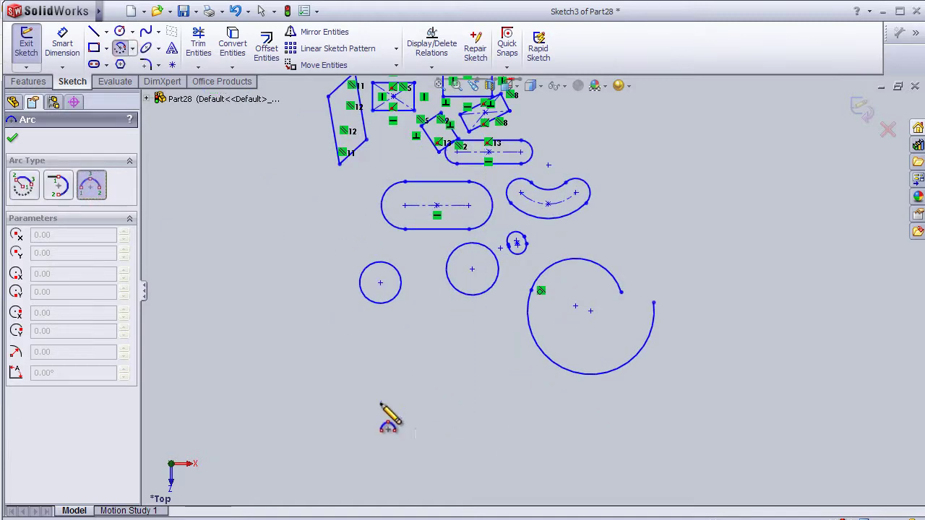
{"action": "left_click", "coordinate": [91, 188]}
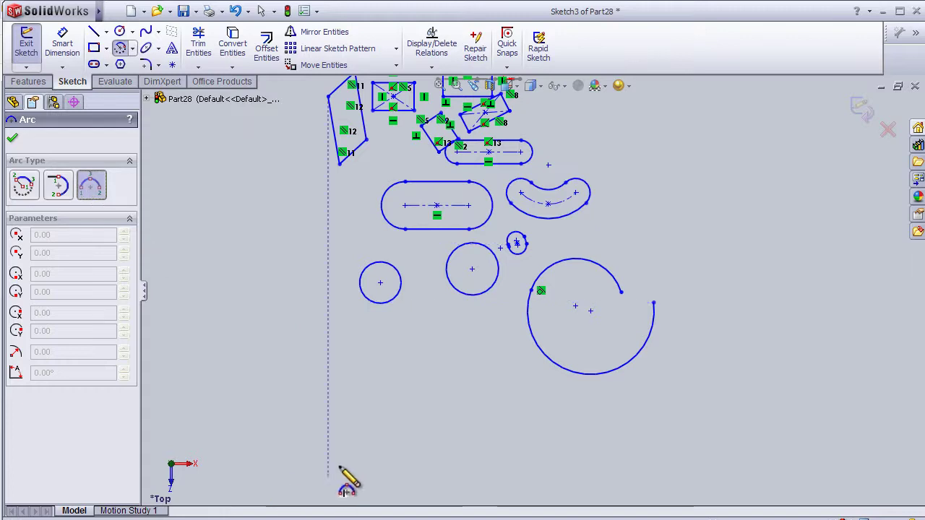
{"action": "left_click", "coordinate": [327, 446]}
{"action": "left_click", "coordinate": [435, 361]}
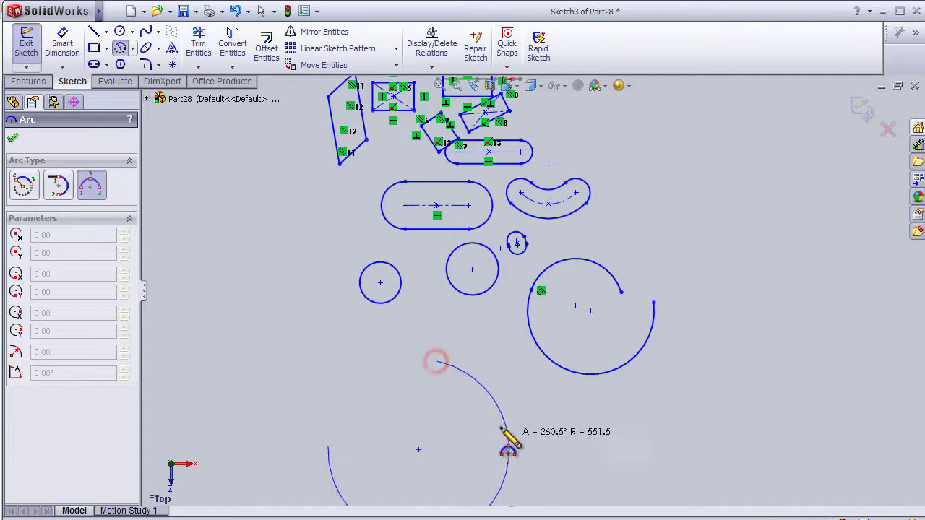
{"action": "left_click", "coordinate": [448, 423]}
{"action": "scroll", "coordinate": [448, 433], "scroll_direction": "up", "scroll_amount": 4}
{"action": "scroll", "coordinate": [541, 177], "scroll_direction": "down", "scroll_amount": 2}
{"action": "scroll", "coordinate": [440, 253], "scroll_direction": "down", "scroll_amount": 2}
{"action": "scroll", "coordinate": [455, 264], "scroll_direction": "up", "scroll_amount": 2}
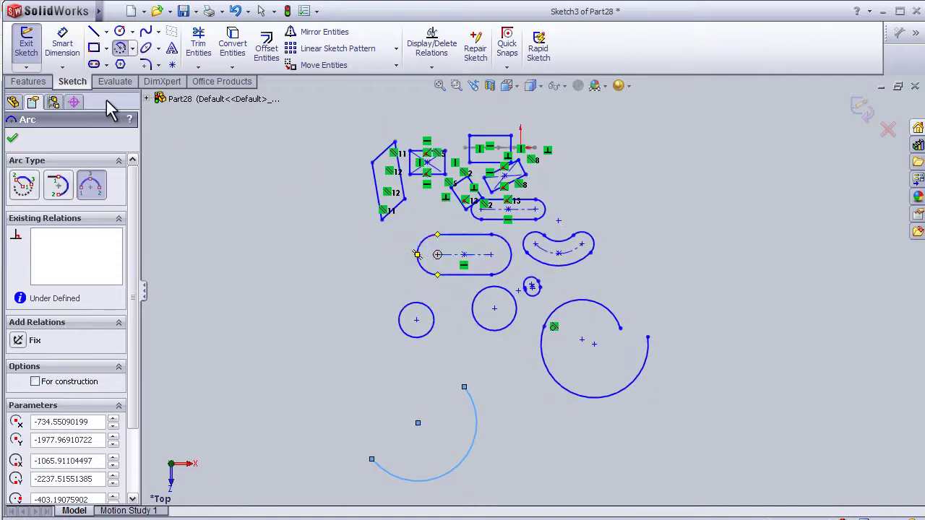
{"action": "left_click", "coordinate": [113, 10]}
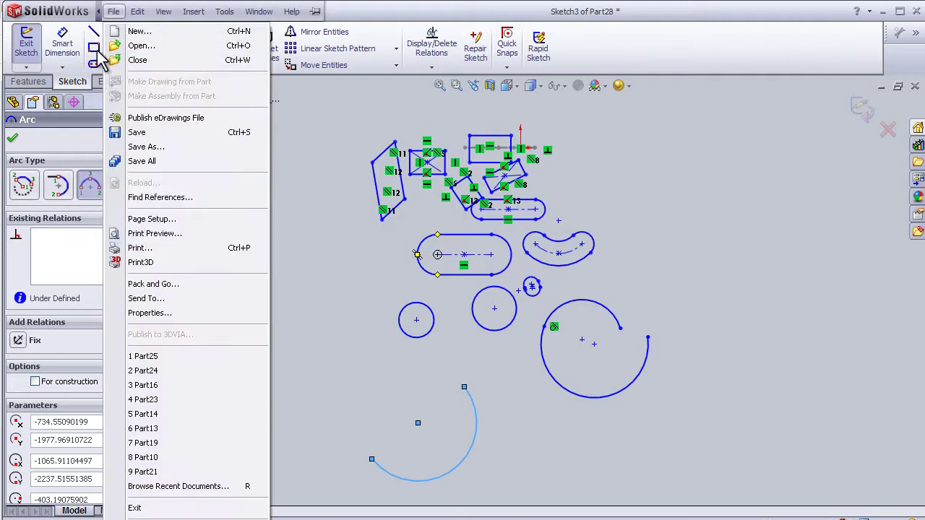
{"action": "left_click", "coordinate": [333, 123]}
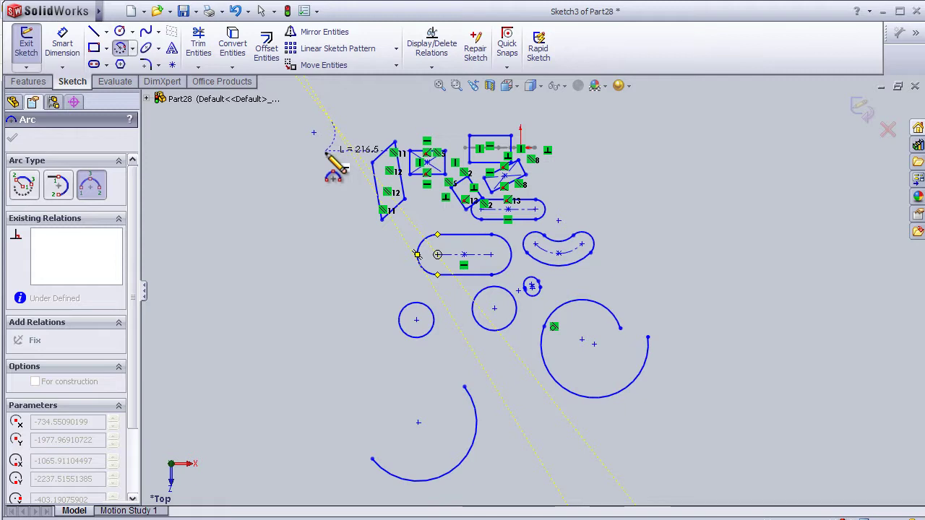
{"action": "key", "text": "Escape"}
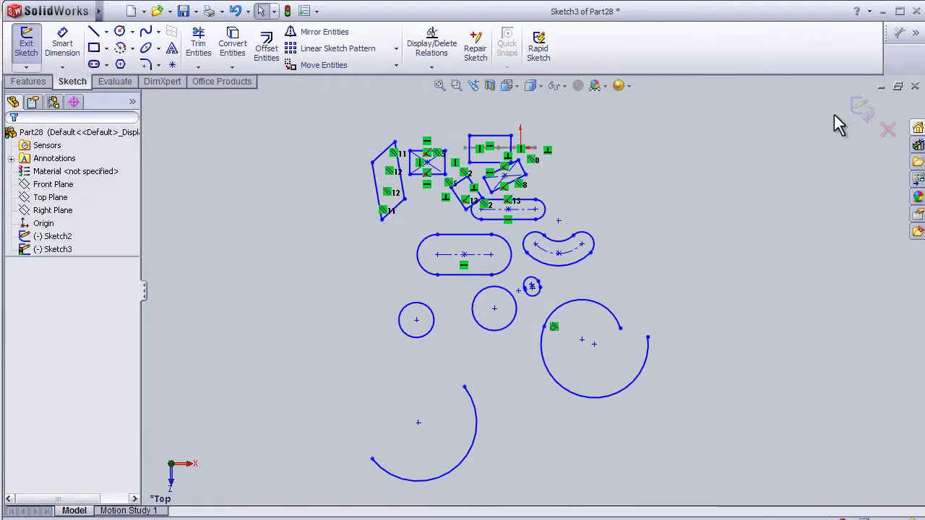